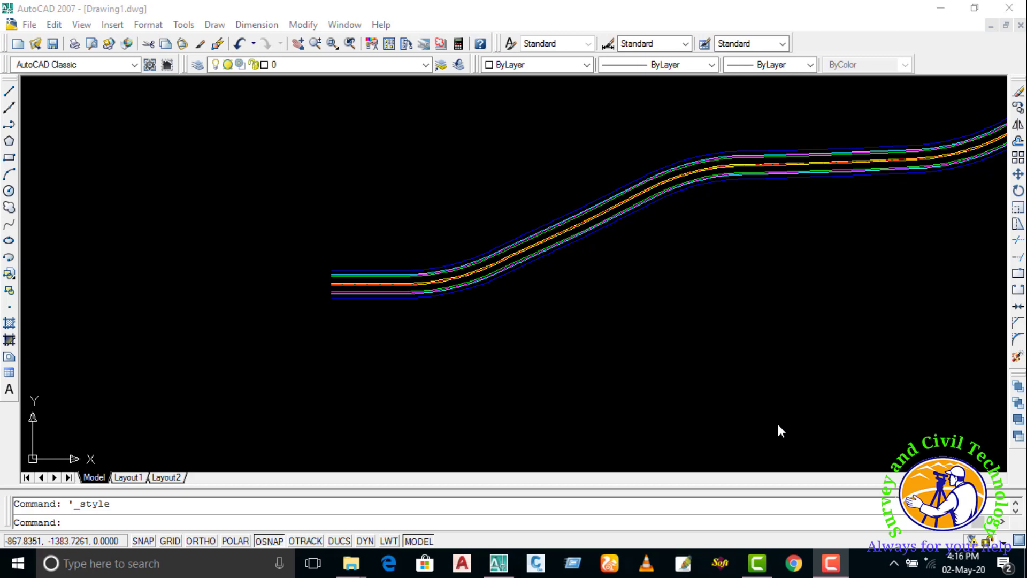
Step: Zoom and pan the view to the straight start of the road
{"action": "scroll", "coordinate": [366, 252], "scroll_direction": "up", "scroll_amount": 2}
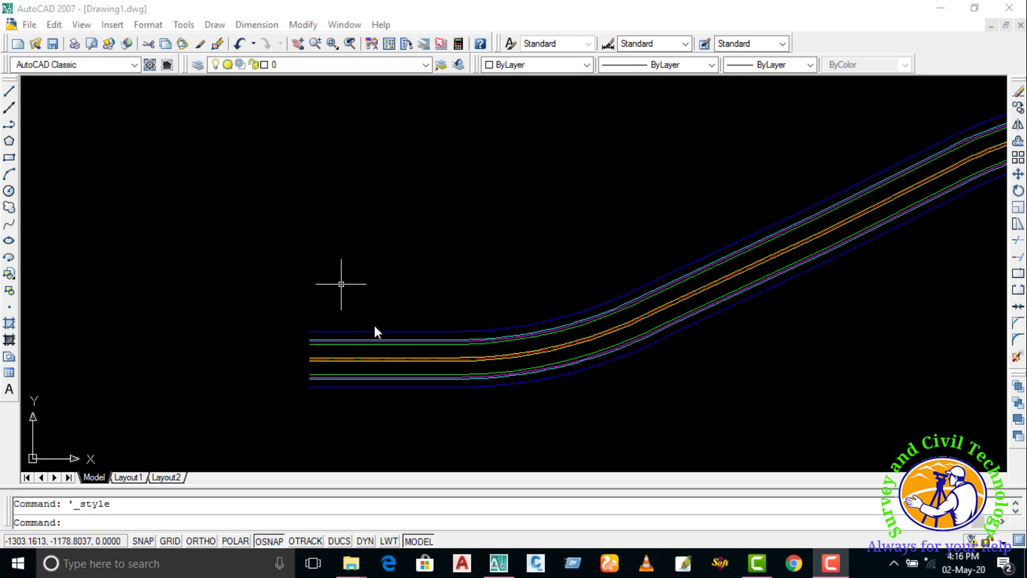
{"action": "scroll", "coordinate": [369, 329], "scroll_direction": "up", "scroll_amount": 2}
{"action": "scroll", "coordinate": [310, 259], "scroll_direction": "down", "scroll_amount": 3}
{"action": "middle_click_drag", "start_coordinate": [275, 339], "coordinate": [257, 247]}
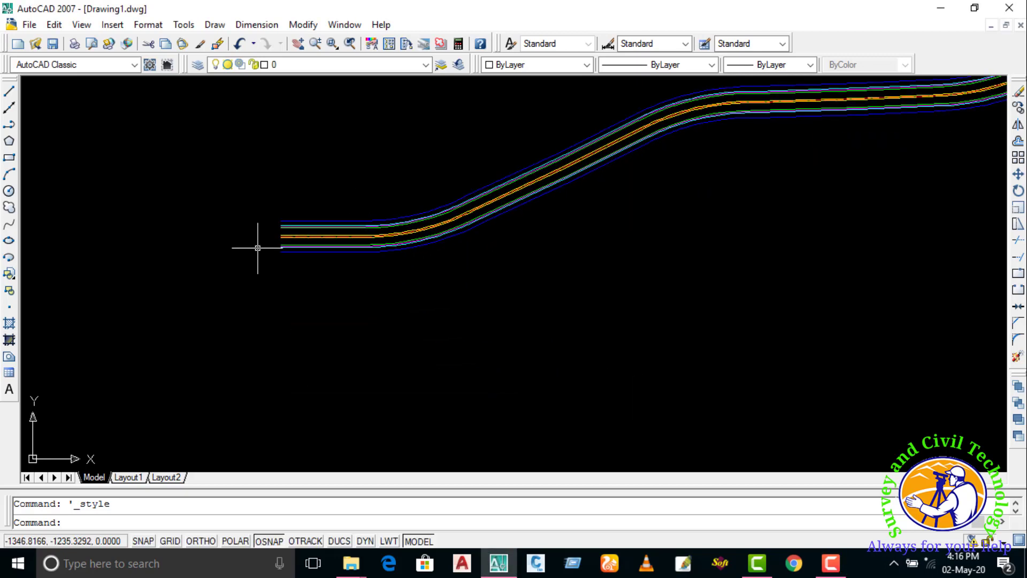
{"action": "scroll", "coordinate": [257, 248], "scroll_direction": "up", "scroll_amount": 4}
{"action": "middle_click_drag", "start_coordinate": [452, 178], "coordinate": [332, 255]}
{"action": "scroll", "coordinate": [332, 255], "scroll_direction": "up", "scroll_amount": 3}
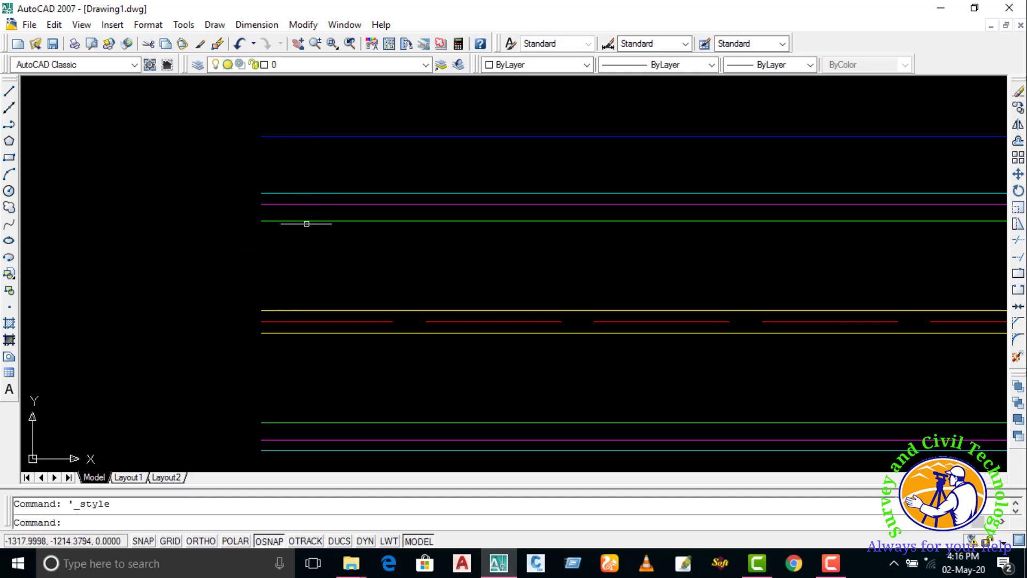
Step: Frame the road lines' left ends and open Load/Unload Applications with AP
{"action": "scroll", "coordinate": [390, 332], "scroll_direction": "down", "scroll_amount": 2}
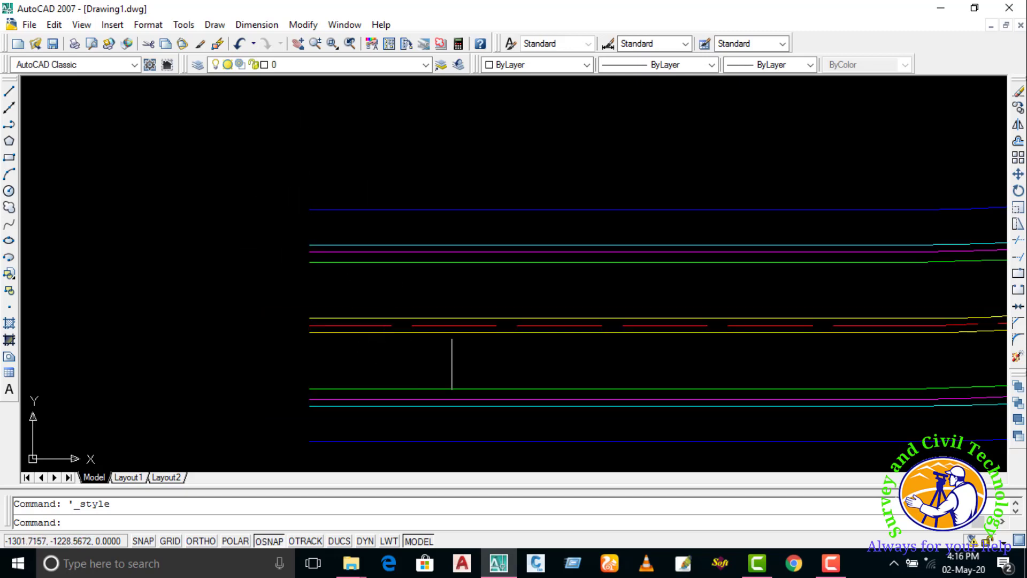
{"action": "middle_click_drag", "start_coordinate": [452, 356], "coordinate": [160, 292]}
{"action": "mouse_move", "coordinate": [535, 268]}
{"action": "middle_mouse_down"}
{"action": "mouse_move", "coordinate": [360, 328]}
{"action": "mouse_move", "coordinate": [493, 321]}
{"action": "middle_mouse_up"}
{"action": "scroll", "coordinate": [360, 328], "scroll_direction": "down", "scroll_amount": 2}
{"action": "scroll", "coordinate": [311, 341], "scroll_direction": "up", "scroll_amount": 1}
{"action": "middle_click_drag", "start_coordinate": [239, 342], "coordinate": [347, 344]}
{"action": "middle_click_drag", "start_coordinate": [241, 364], "coordinate": [265, 355]}
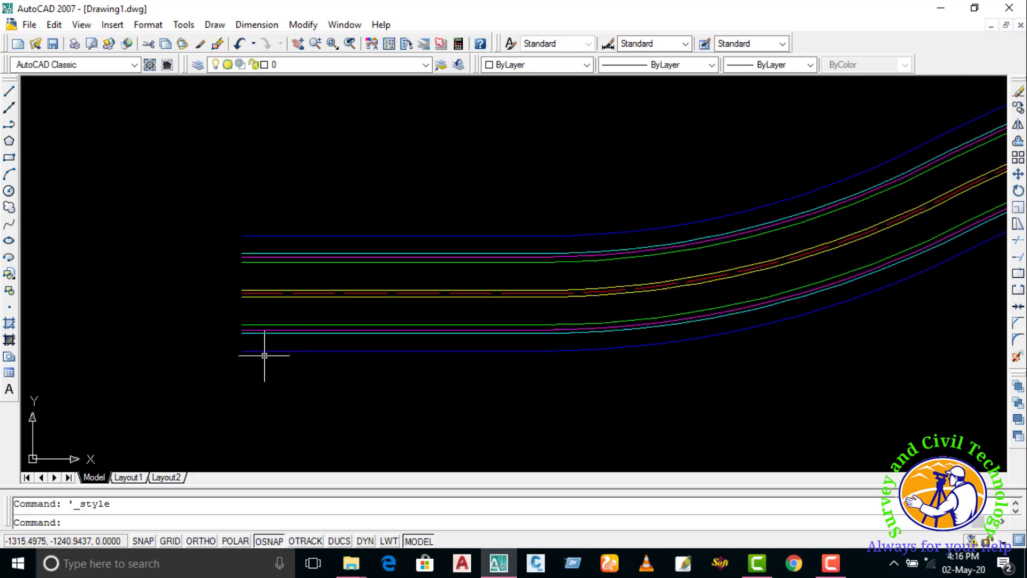
{"action": "type", "text": "ap"}
{"action": "key", "text": "Return"}
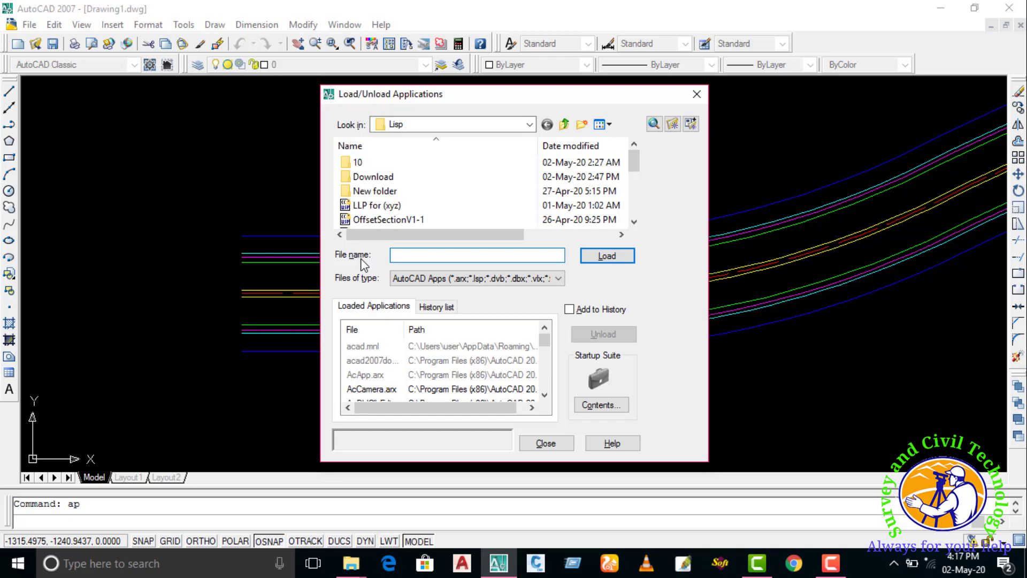
Step: Load the LLP for (xyz) LISP routine and close the application loader
{"action": "left_click", "coordinate": [355, 210]}
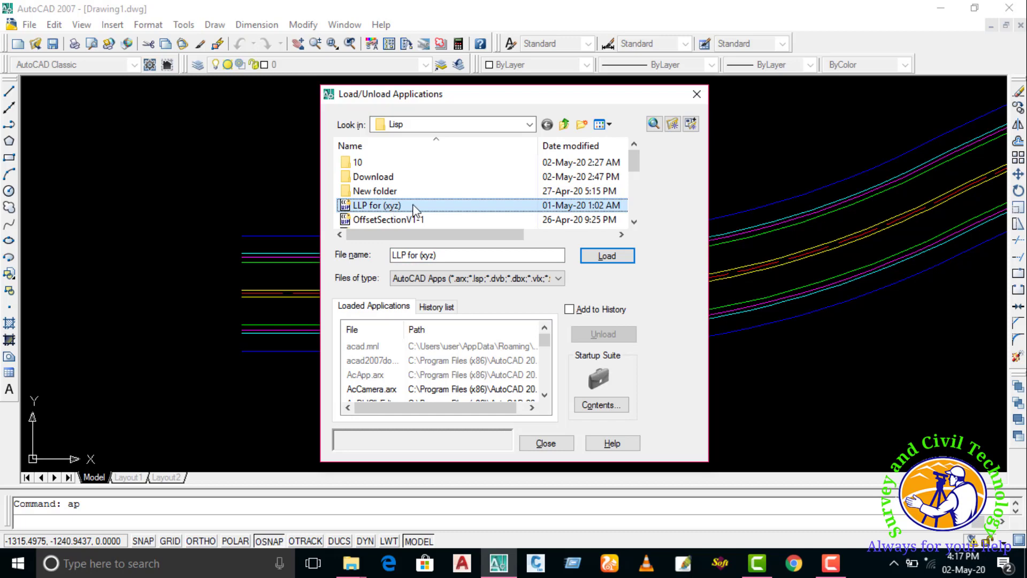
{"action": "left_click", "coordinate": [608, 257]}
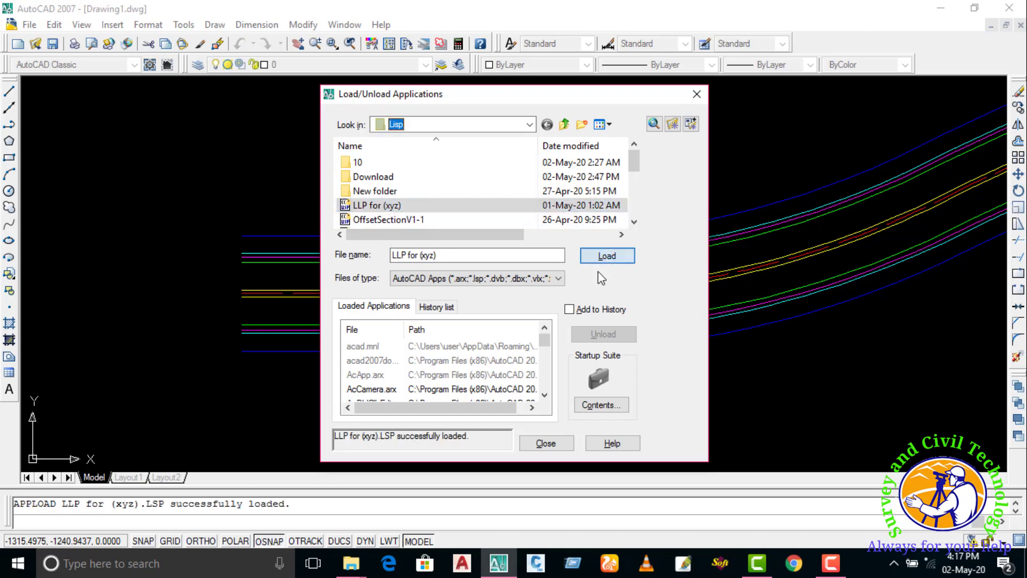
{"action": "left_click", "coordinate": [546, 444]}
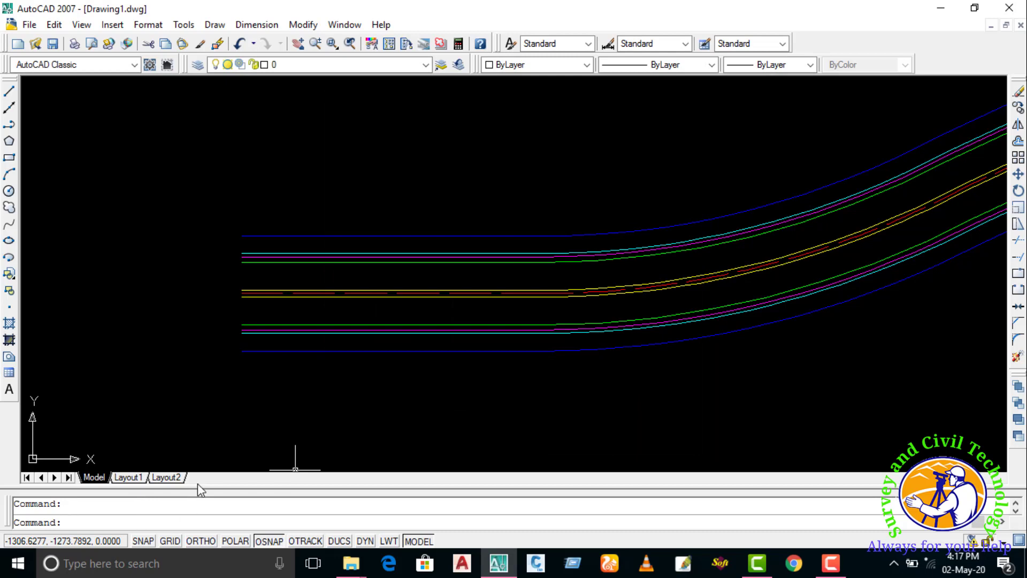
Step: Run LLP and draw a leader from the centre line's left endpoint to a horizontal landing
{"action": "type", "text": "llp"}
{"action": "key", "text": "Return"}
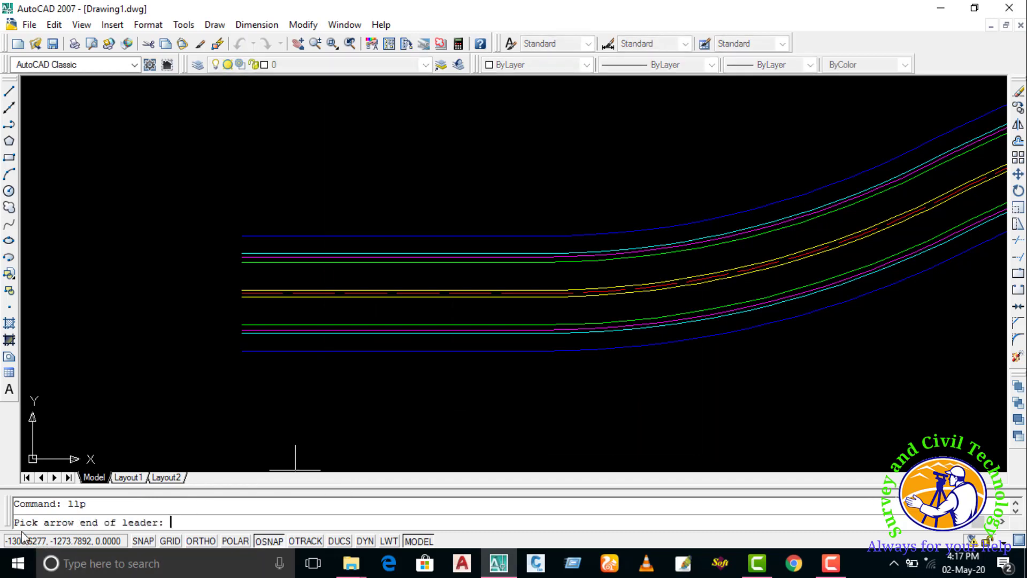
{"action": "scroll", "coordinate": [225, 295], "scroll_direction": "up", "scroll_amount": 3}
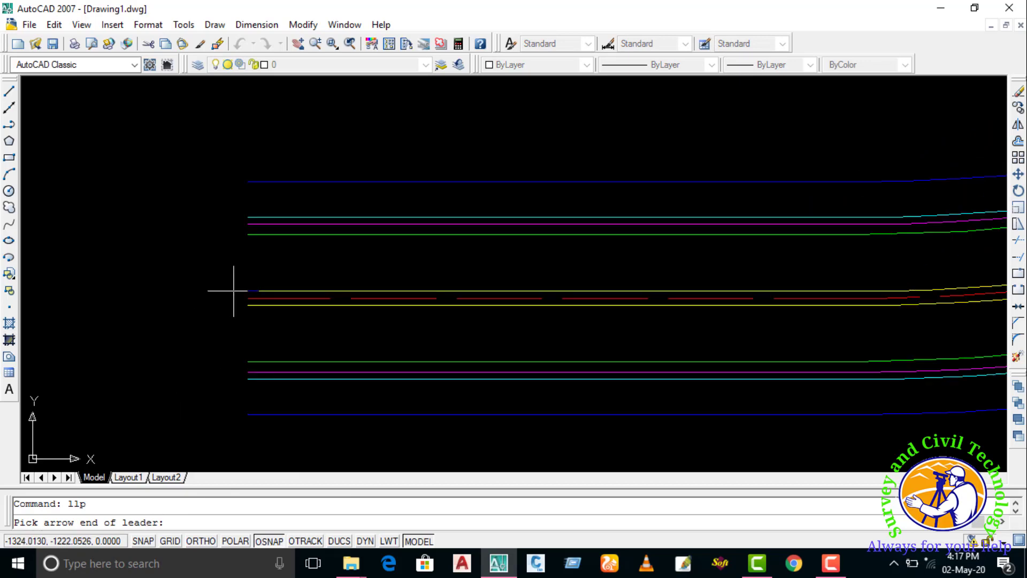
{"action": "left_click", "coordinate": [247, 298]}
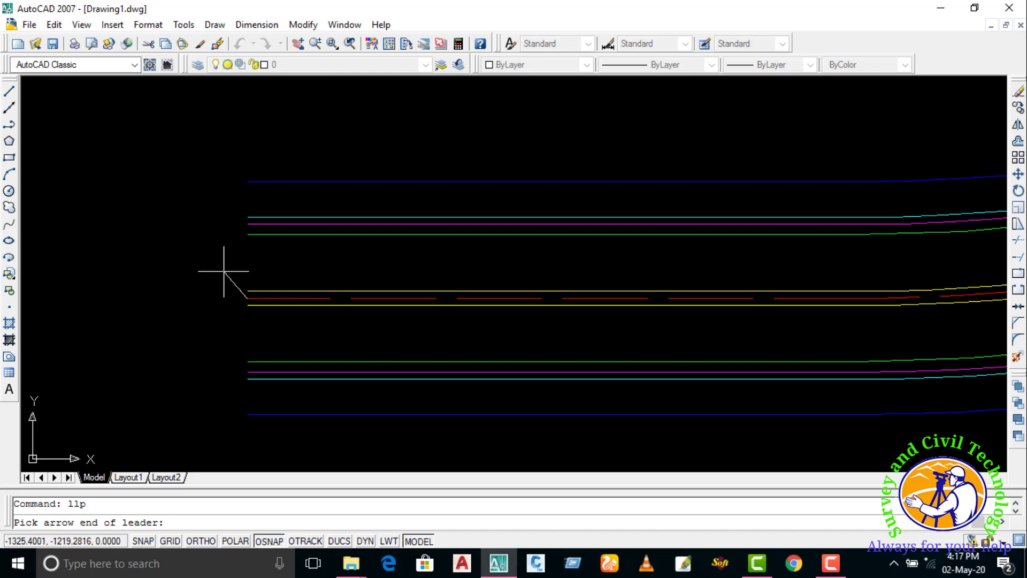
{"action": "key", "text": "F8"}
{"action": "left_click", "coordinate": [172, 271]}
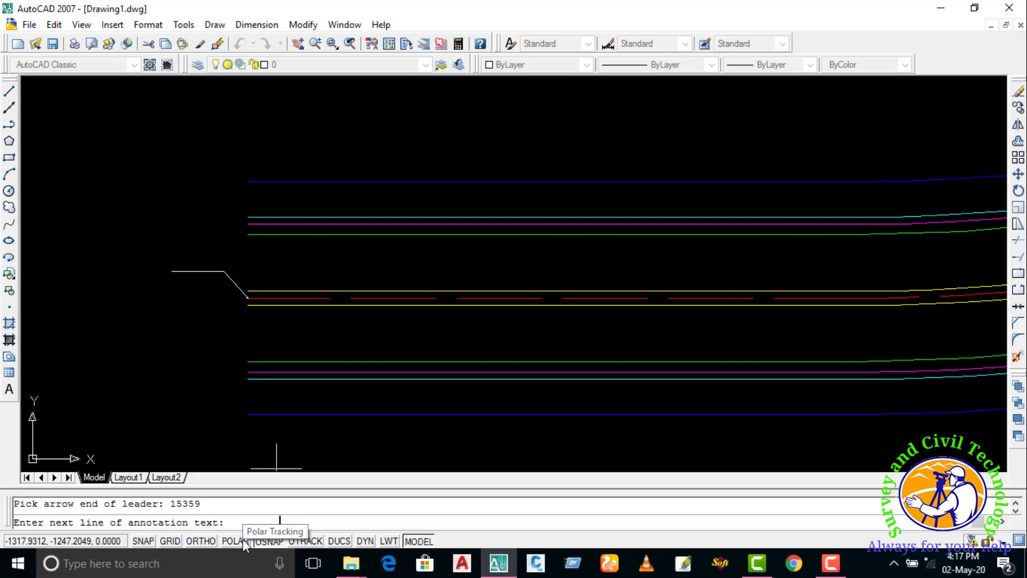
Step: Enter the annotation lines 'Centre Line' and 'Start Of Road', fixing the spacing typo
{"action": "type", "text": "Centre Line"}
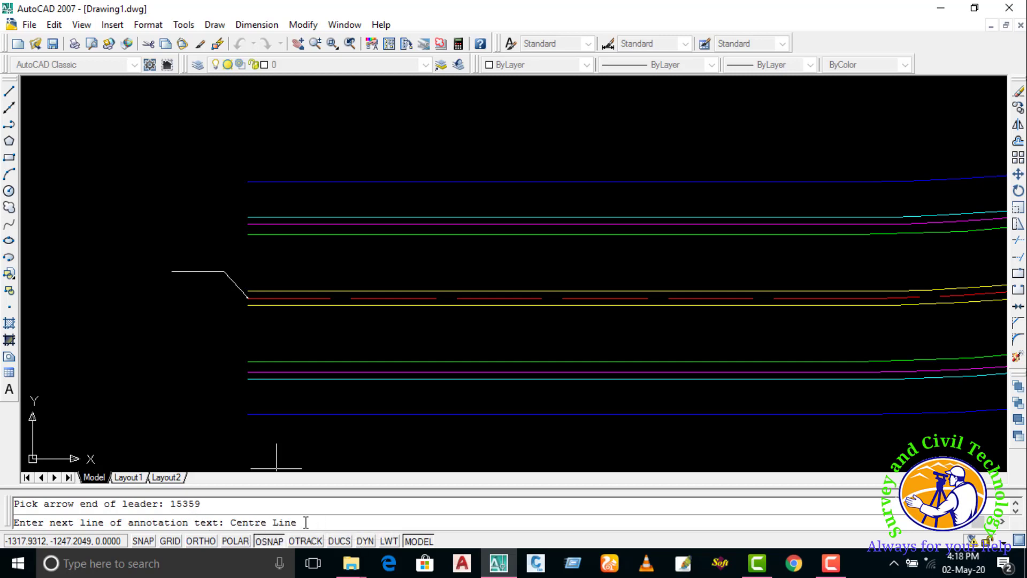
{"action": "key", "text": "Return"}
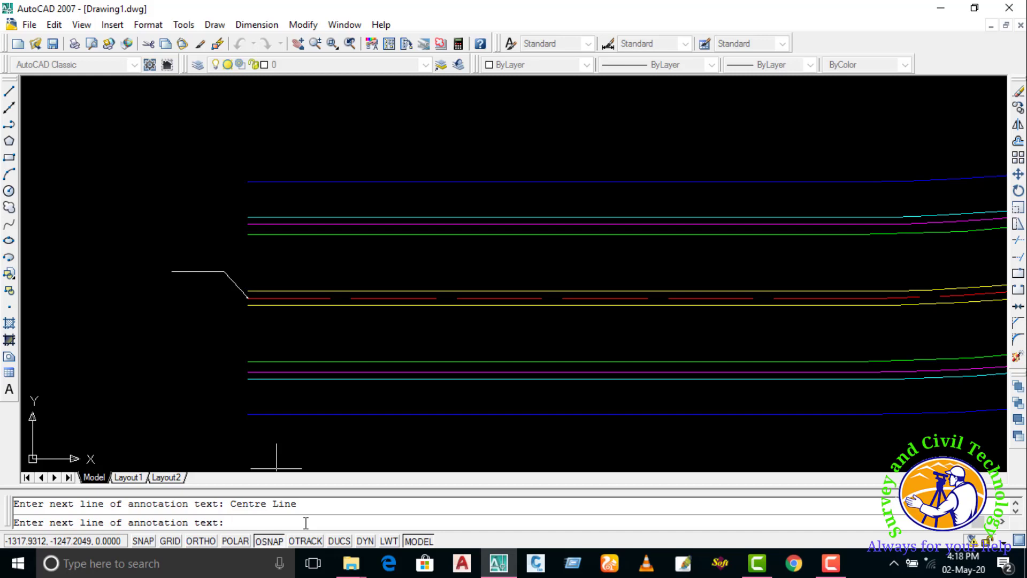
{"action": "type", "text": "S"}
{"action": "type", "text": "tart "}
{"action": "type", "text": "O f"}
{"action": "type", "text": "Road"}
{"action": "left_click", "coordinate": [281, 523]}
{"action": "left_click", "coordinate": [282, 524]}
{"action": "key", "text": "BackSpace"}
{"action": "left_click", "coordinate": [334, 523]}
{"action": "key", "text": "Return"}
Step: Add the line 'Package No-WP-1' and finish the leader label
{"action": "type", "text": "Pa"}
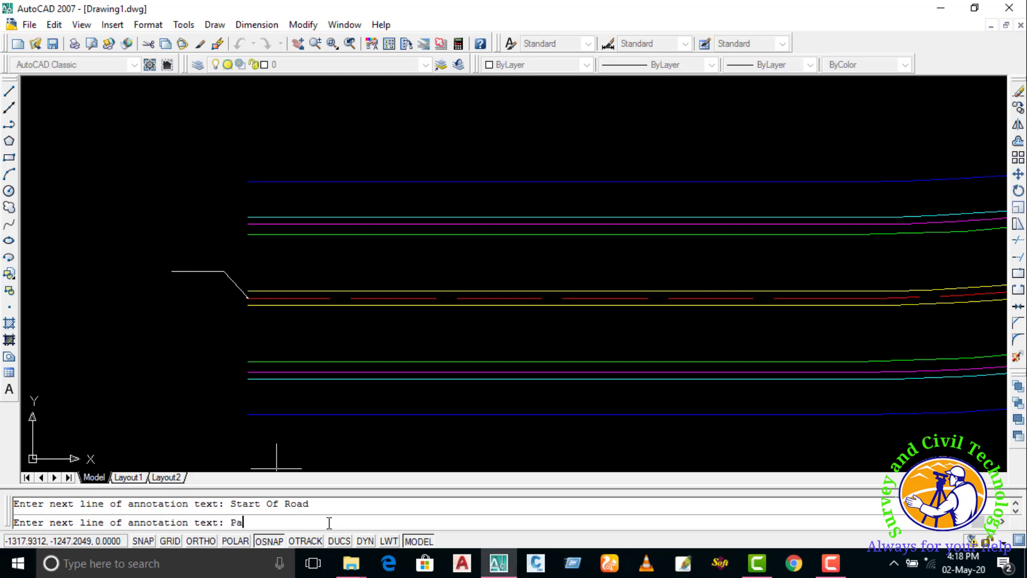
{"action": "type", "text": "ck"}
{"action": "type", "text": "age"}
{"action": "type", "text": " N"}
{"action": "type", "text": "o-"}
{"action": "type", "text": "WP-"}
{"action": "type", "text": "1"}
{"action": "key", "text": "Return"}
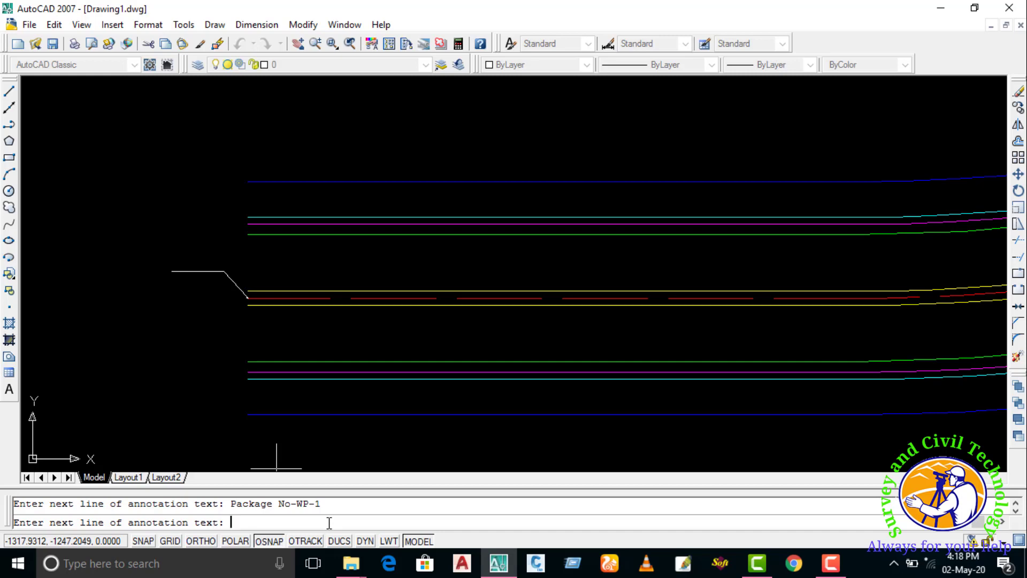
{"action": "key", "text": "Return"}
Step: Zoom and pan to show the E -1322.0478, N -1223.0976 label with the coloured road lines
{"action": "scroll", "coordinate": [107, 311], "scroll_direction": "up", "scroll_amount": 1}
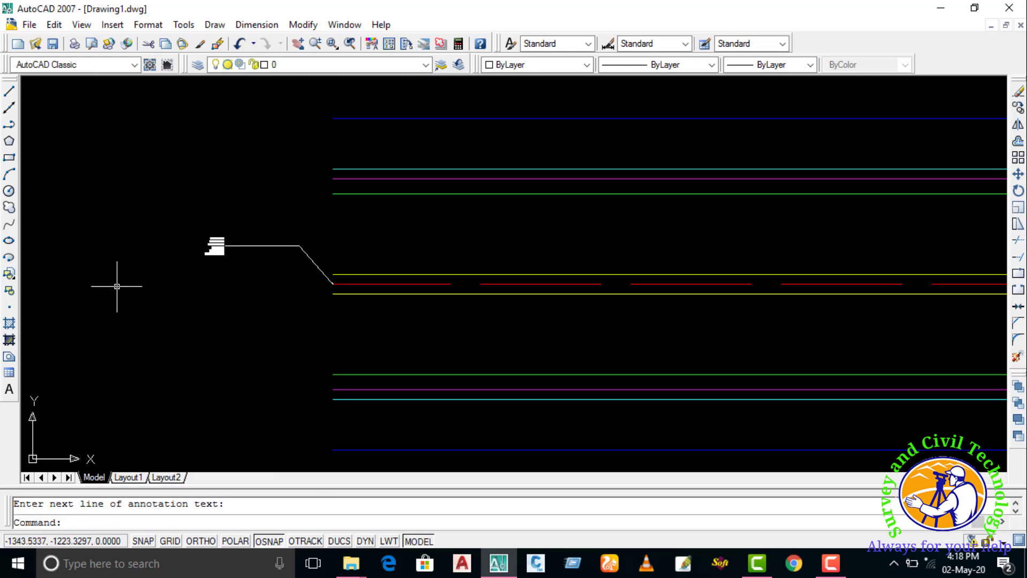
{"action": "scroll", "coordinate": [288, 247], "scroll_direction": "up", "scroll_amount": 2}
{"action": "scroll", "coordinate": [288, 248], "scroll_direction": "up", "scroll_amount": 1}
{"action": "scroll", "coordinate": [287, 247], "scroll_direction": "up", "scroll_amount": 1}
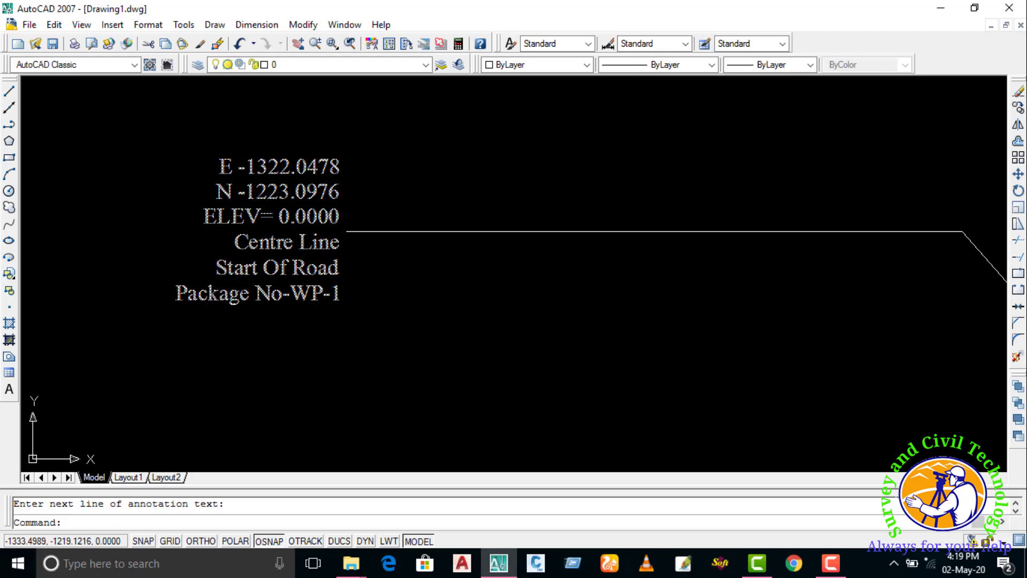
{"action": "scroll", "coordinate": [348, 230], "scroll_direction": "down", "scroll_amount": 2}
{"action": "scroll", "coordinate": [302, 243], "scroll_direction": "up", "scroll_amount": 3}
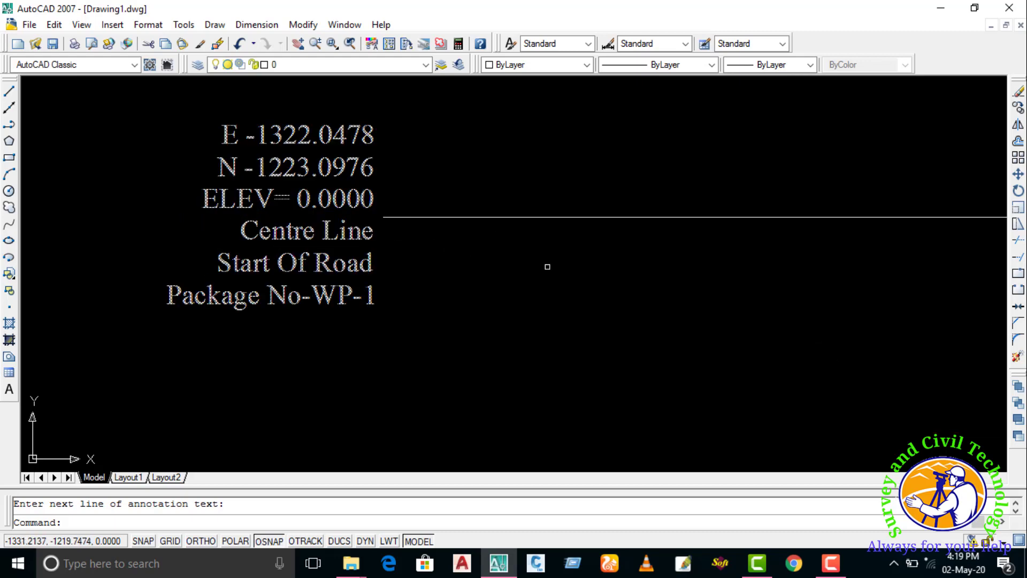
{"action": "scroll", "coordinate": [571, 275], "scroll_direction": "down", "scroll_amount": 4}
{"action": "scroll", "coordinate": [302, 249], "scroll_direction": "up", "scroll_amount": 3}
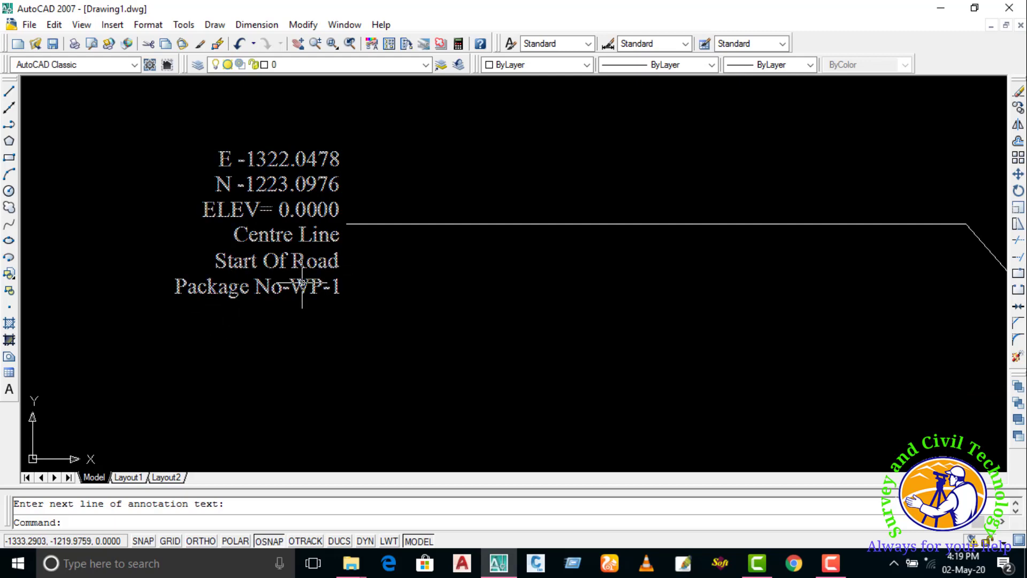
{"action": "scroll", "coordinate": [303, 283], "scroll_direction": "down", "scroll_amount": 3}
{"action": "scroll", "coordinate": [298, 275], "scroll_direction": "down", "scroll_amount": 2}
{"action": "scroll", "coordinate": [321, 281], "scroll_direction": "up", "scroll_amount": 1}
{"action": "middle_click_drag", "start_coordinate": [482, 289], "coordinate": [338, 269]}
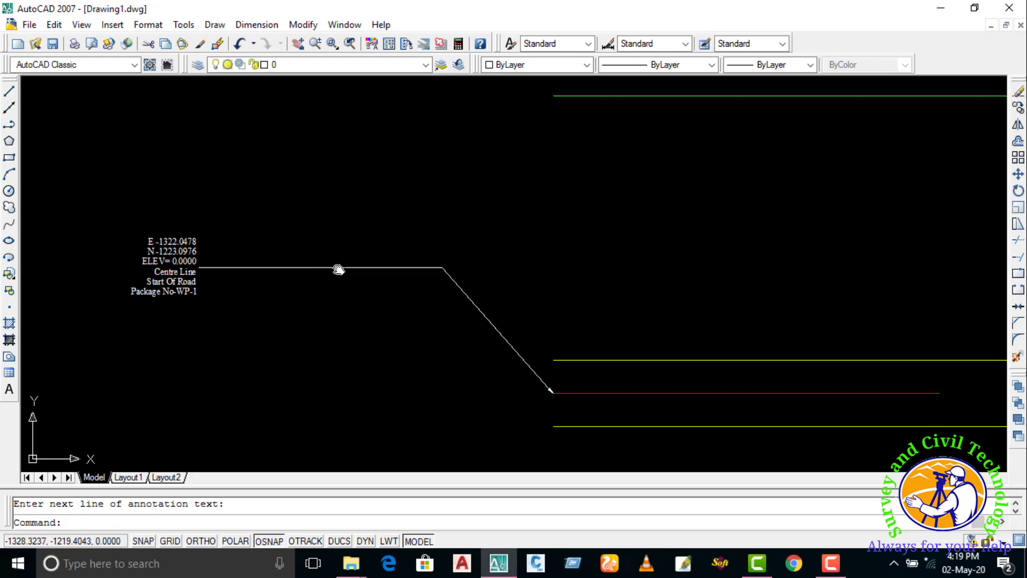
{"action": "scroll", "coordinate": [209, 274], "scroll_direction": "up", "scroll_amount": 3}
{"action": "scroll", "coordinate": [215, 273], "scroll_direction": "down", "scroll_amount": 2}
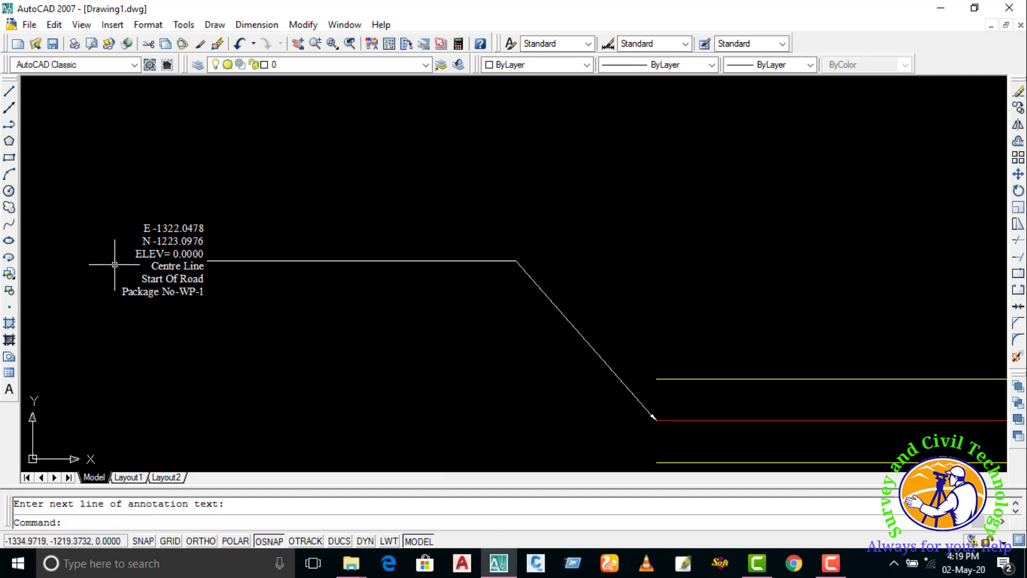
{"action": "scroll", "coordinate": [206, 207], "scroll_direction": "up", "scroll_amount": 1}
{"action": "scroll", "coordinate": [223, 252], "scroll_direction": "down", "scroll_amount": 3}
{"action": "scroll", "coordinate": [213, 256], "scroll_direction": "up", "scroll_amount": 2}
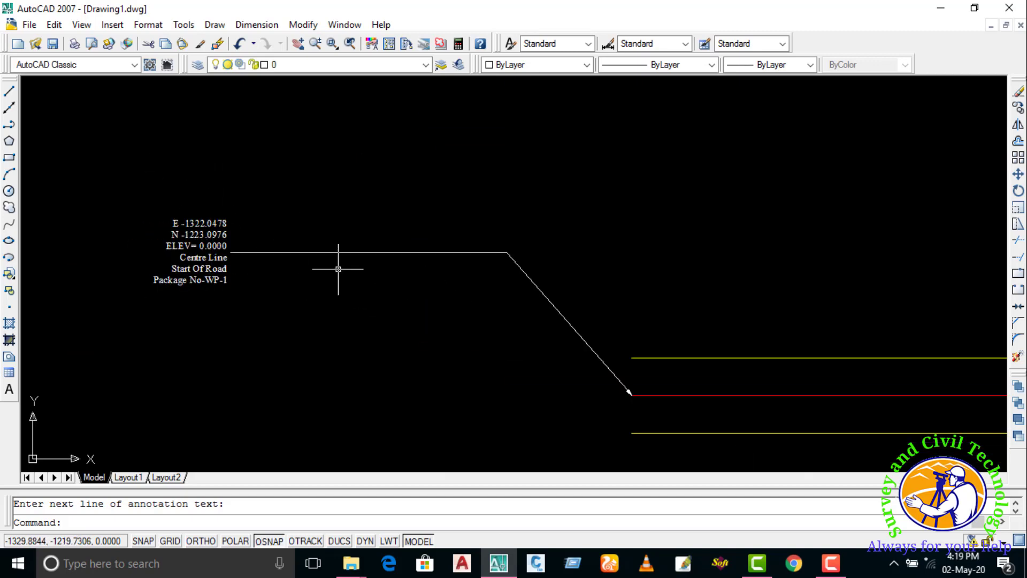
{"action": "scroll", "coordinate": [648, 412], "scroll_direction": "up", "scroll_amount": 3}
{"action": "scroll", "coordinate": [412, 287], "scroll_direction": "down", "scroll_amount": 5}
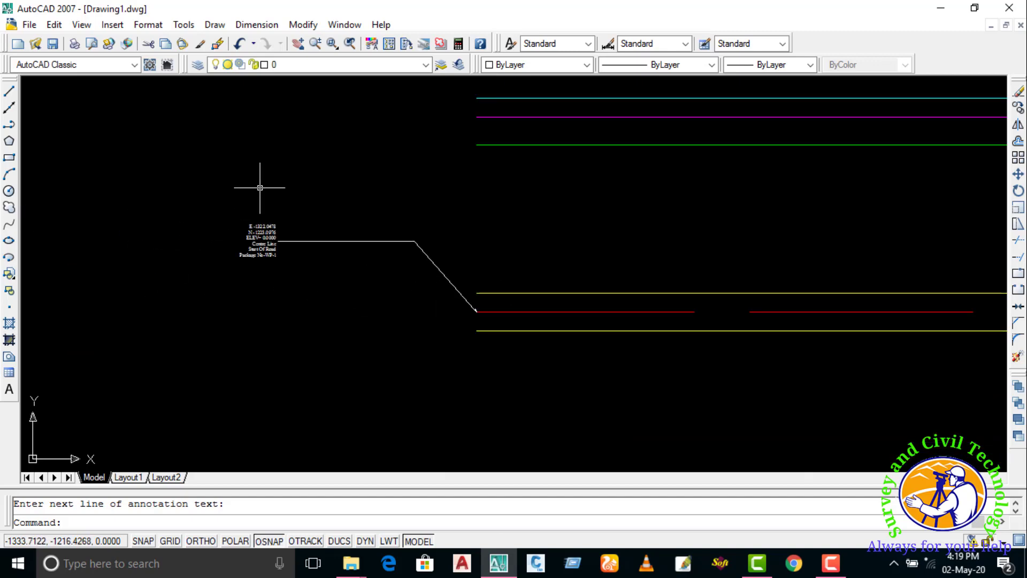
Step: Select the start-of-road leader and grip-stretch its label end rightward along the leader
{"action": "left_click", "coordinate": [336, 207]}
{"action": "left_click", "coordinate": [225, 261]}
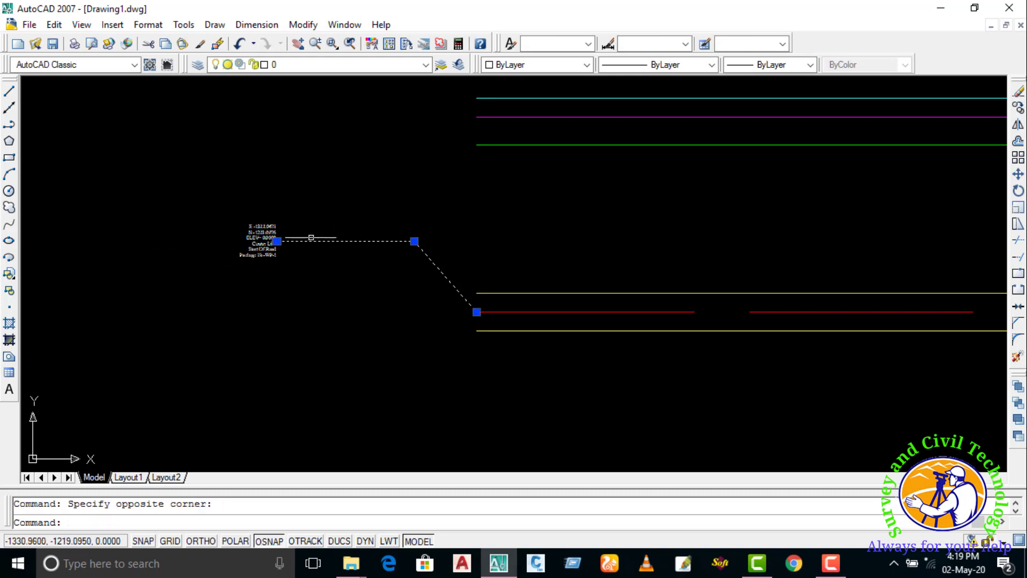
{"action": "left_click", "coordinate": [276, 241]}
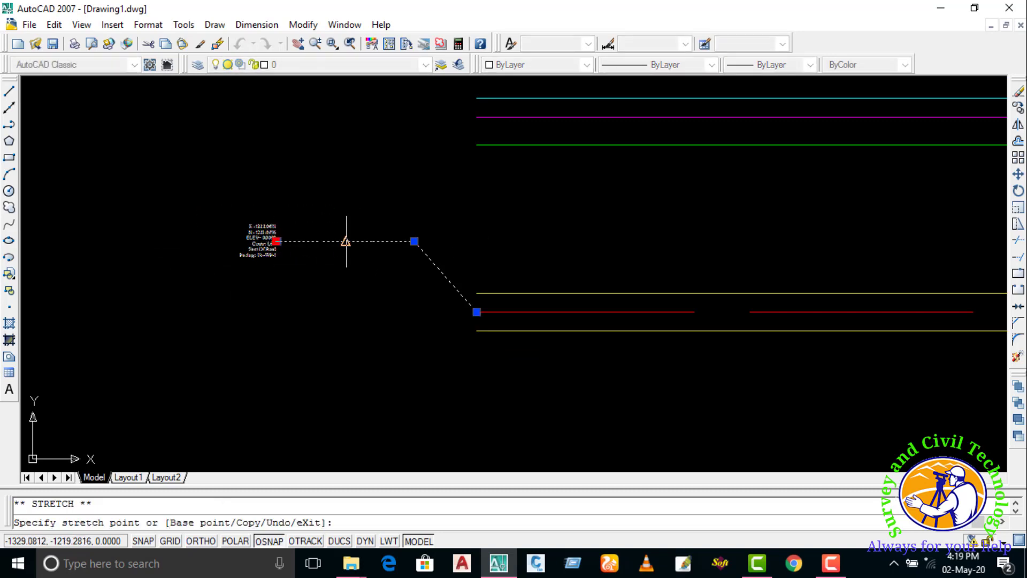
{"action": "left_click", "coordinate": [381, 241]}
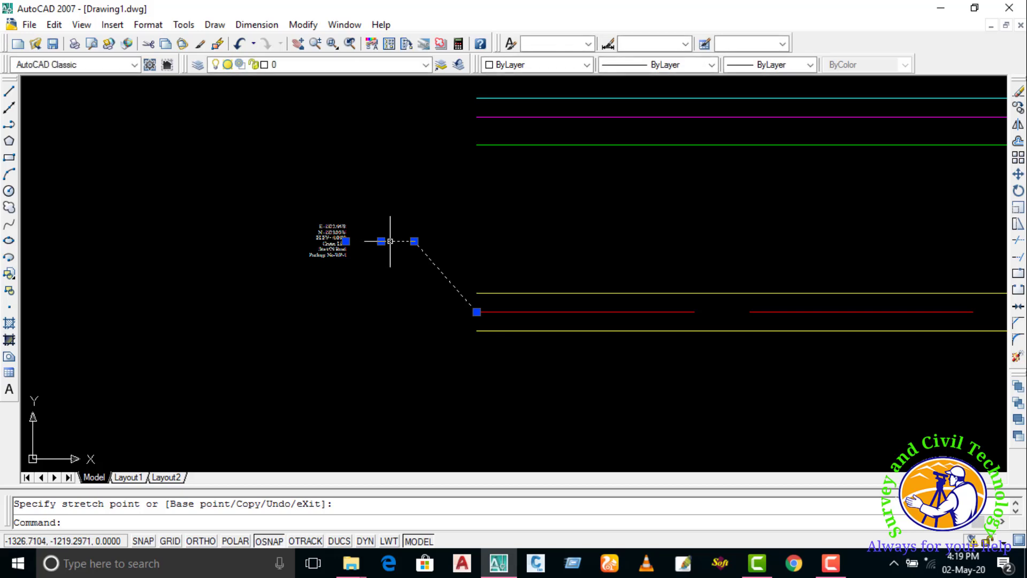
{"action": "left_click", "coordinate": [381, 241]}
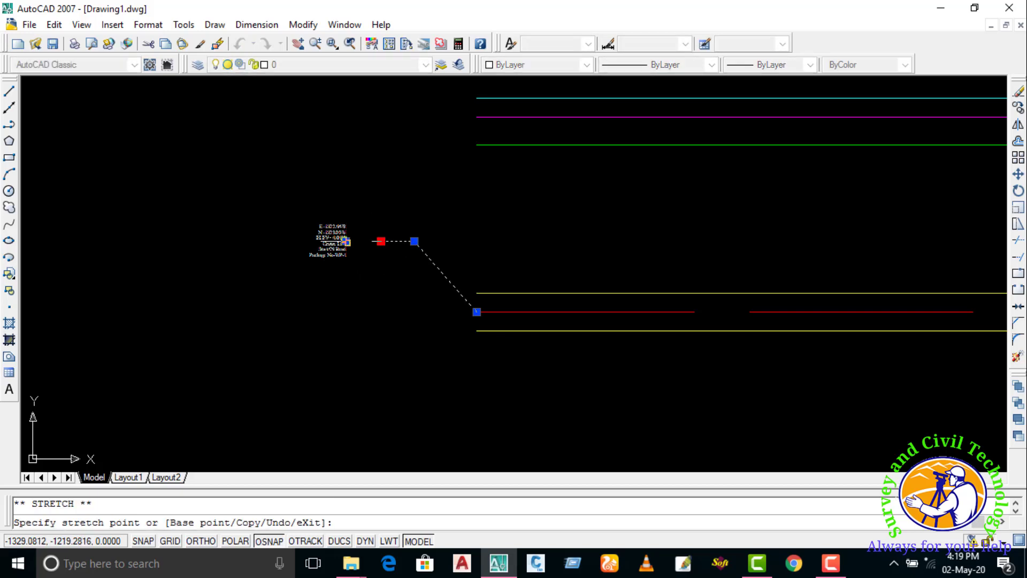
{"action": "left_click", "coordinate": [380, 242]}
{"action": "key", "text": "Escape"}
Step: Reselect the leader and stretch its end and bend points lower, nearer the arrow tip
{"action": "left_click", "coordinate": [358, 210]}
{"action": "left_click", "coordinate": [298, 272]}
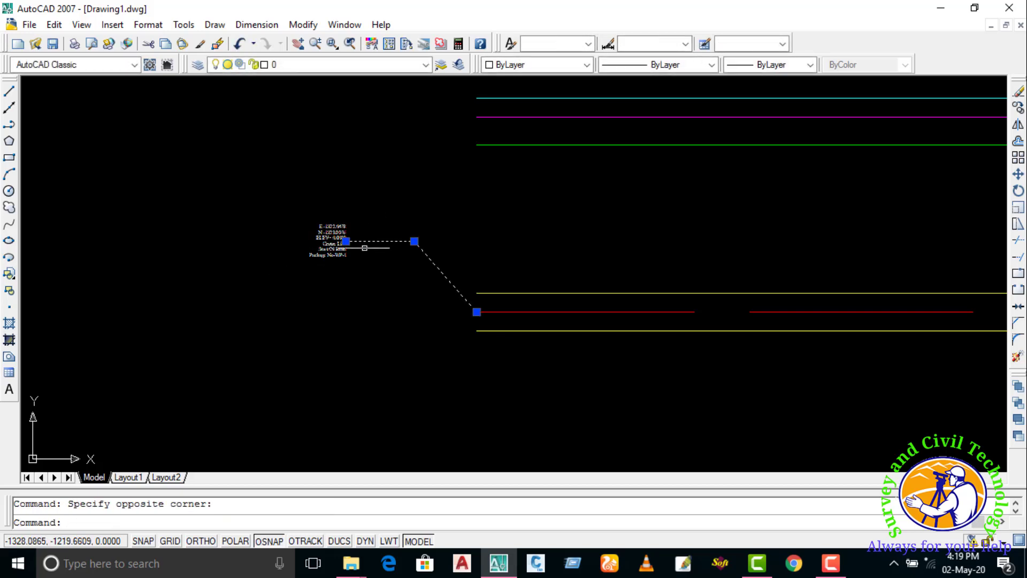
{"action": "left_click", "coordinate": [346, 241]}
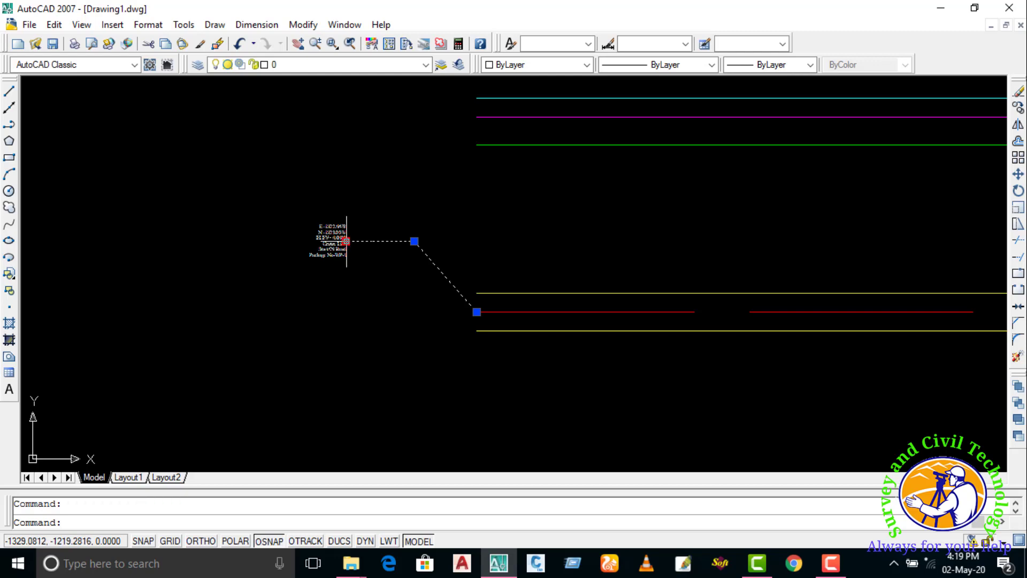
{"action": "left_click", "coordinate": [414, 242]}
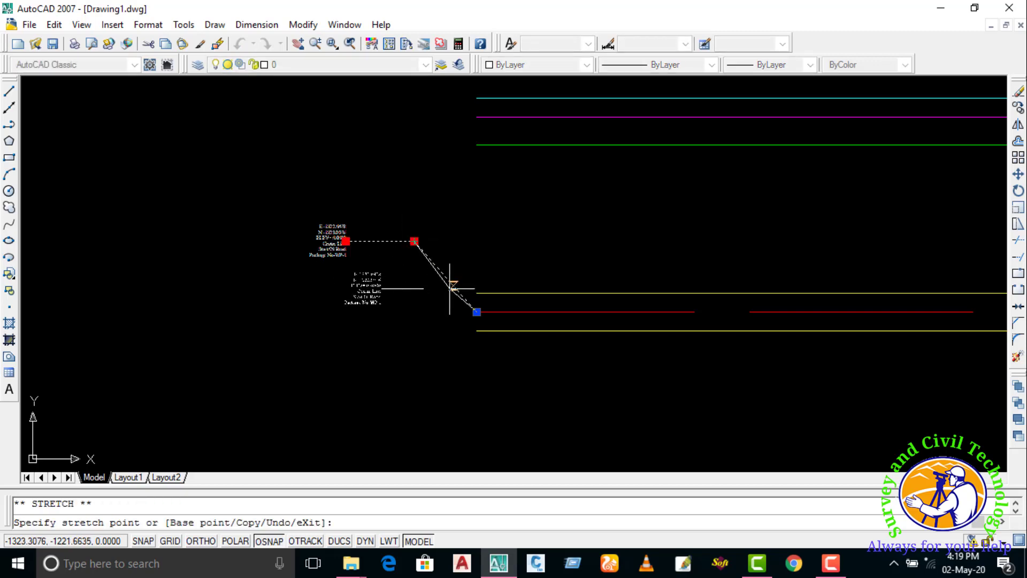
{"action": "left_click", "coordinate": [455, 286]}
{"action": "left_click", "coordinate": [394, 262]}
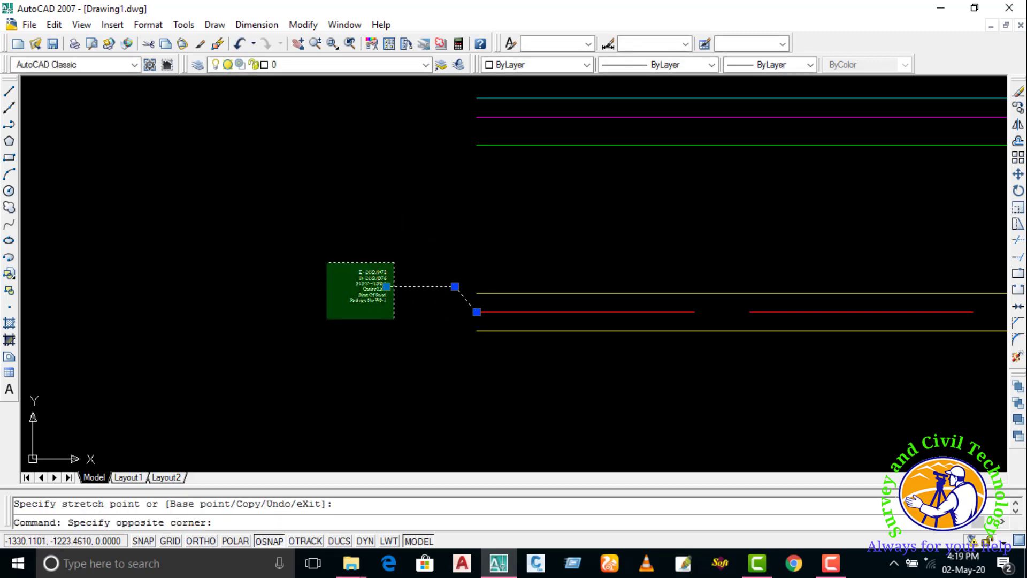
{"action": "left_click", "coordinate": [306, 319]}
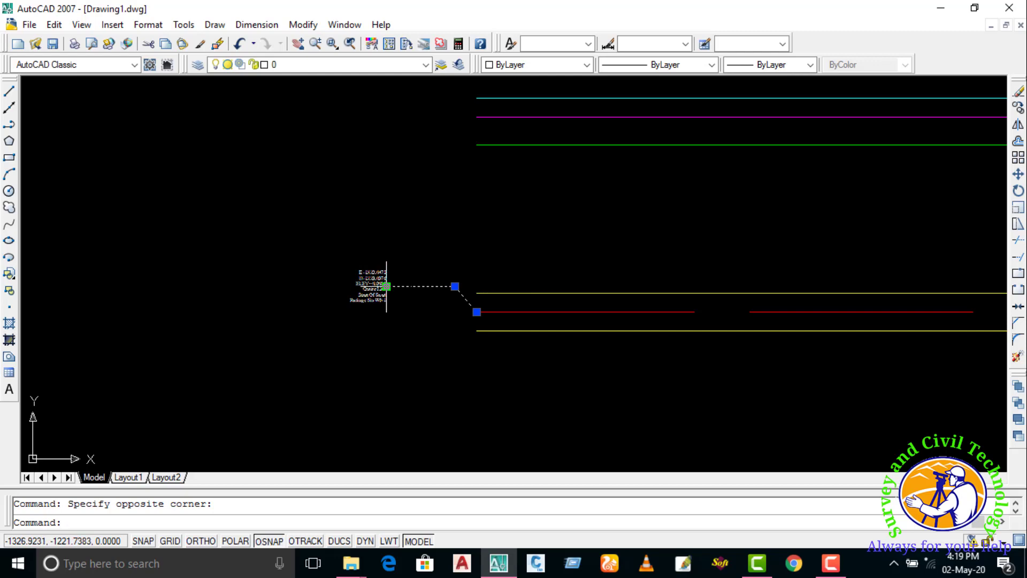
{"action": "left_click", "coordinate": [387, 287]}
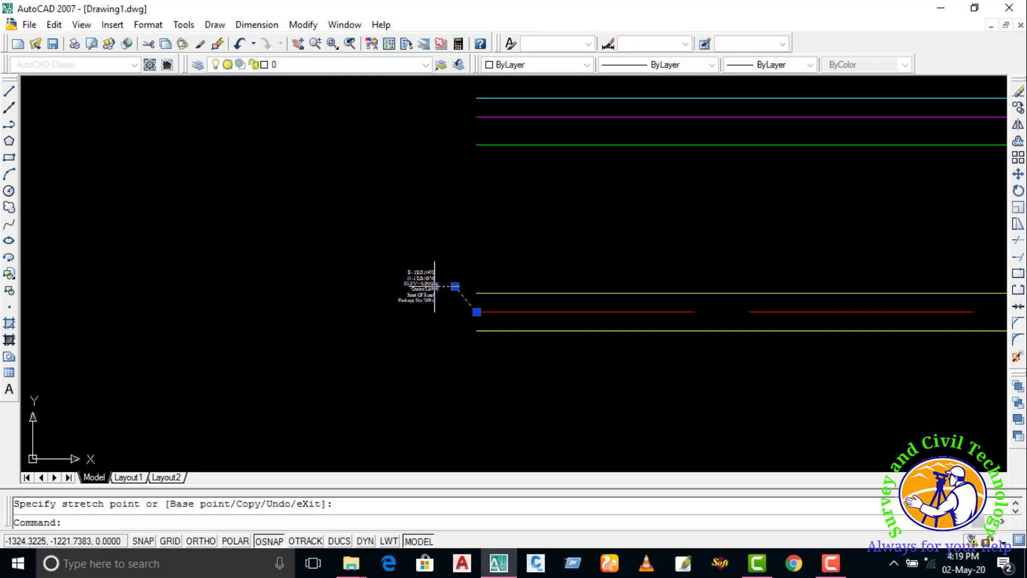
{"action": "key", "text": "Escape"}
{"action": "scroll", "coordinate": [435, 289], "scroll_direction": "up", "scroll_amount": 5}
Step: Zoom out and pan along the road until its curving section is visible
{"action": "middle_click_drag", "start_coordinate": [435, 283], "coordinate": [389, 258]}
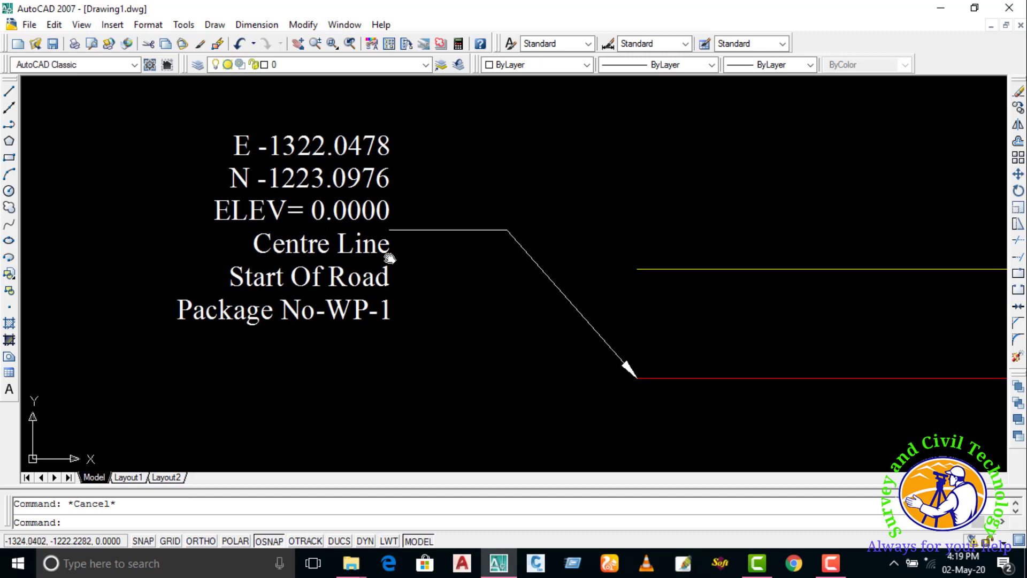
{"action": "scroll", "coordinate": [390, 259], "scroll_direction": "down", "scroll_amount": 4}
{"action": "middle_click_drag", "start_coordinate": [505, 294], "coordinate": [321, 264]}
{"action": "scroll", "coordinate": [505, 236], "scroll_direction": "up", "scroll_amount": 3}
{"action": "middle_click_drag", "start_coordinate": [504, 236], "coordinate": [290, 267]}
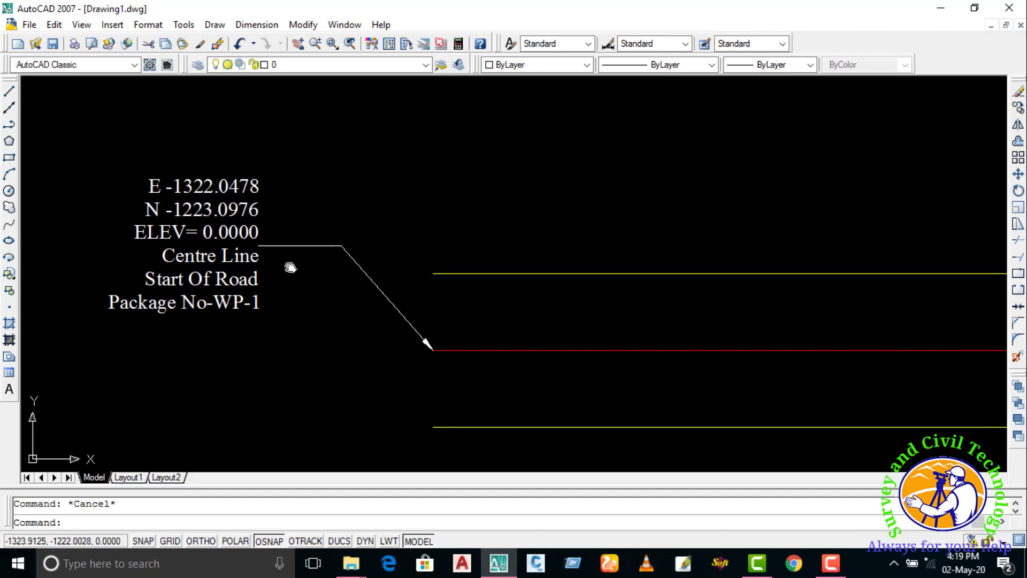
{"action": "scroll", "coordinate": [285, 271], "scroll_direction": "down", "scroll_amount": 2}
{"action": "scroll", "coordinate": [273, 265], "scroll_direction": "down", "scroll_amount": 5}
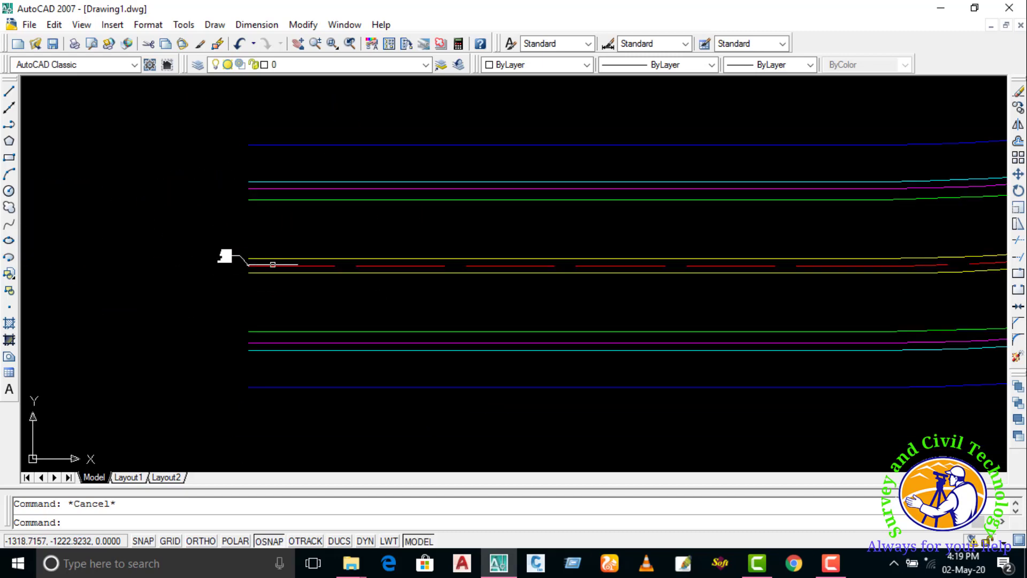
{"action": "middle_click_drag", "start_coordinate": [482, 281], "coordinate": [413, 284]}
{"action": "middle_click_drag", "start_coordinate": [565, 283], "coordinate": [371, 275]}
{"action": "scroll", "coordinate": [436, 298], "scroll_direction": "down", "scroll_amount": 1}
{"action": "scroll", "coordinate": [498, 279], "scroll_direction": "up", "scroll_amount": 1}
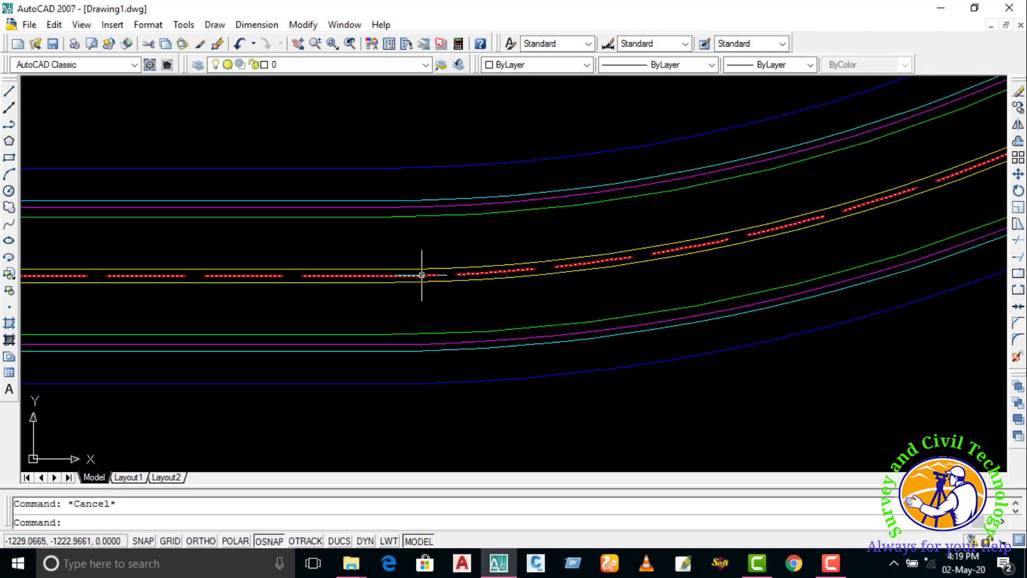
{"action": "scroll", "coordinate": [422, 275], "scroll_direction": "down", "scroll_amount": 1}
{"action": "scroll", "coordinate": [403, 275], "scroll_direction": "down", "scroll_amount": 1}
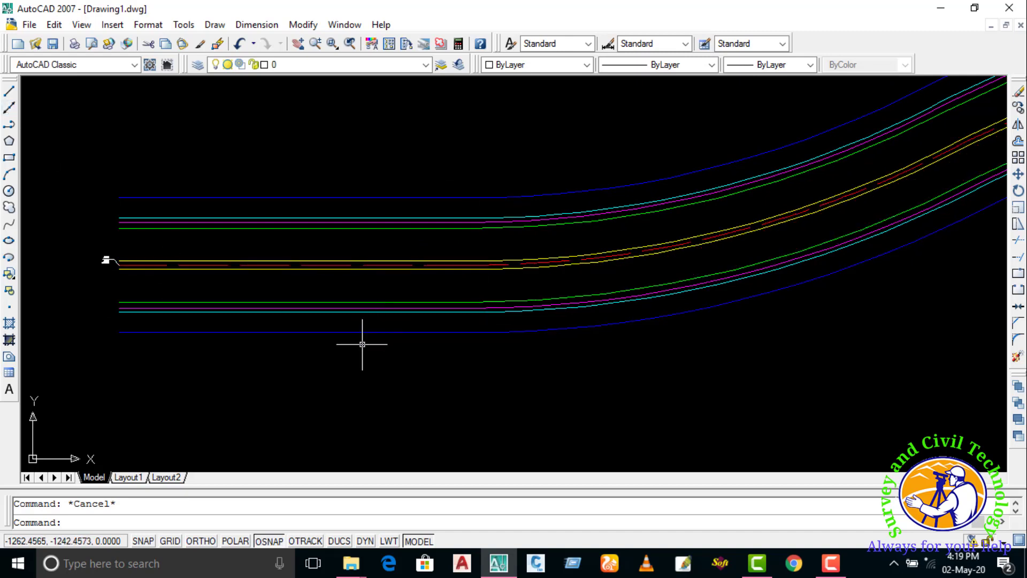
Step: Place a new leader at the curve start with notes 'Curve Start' and 'Plese Look this Point'
{"action": "type", "text": "llp"}
{"action": "key", "text": "Return"}
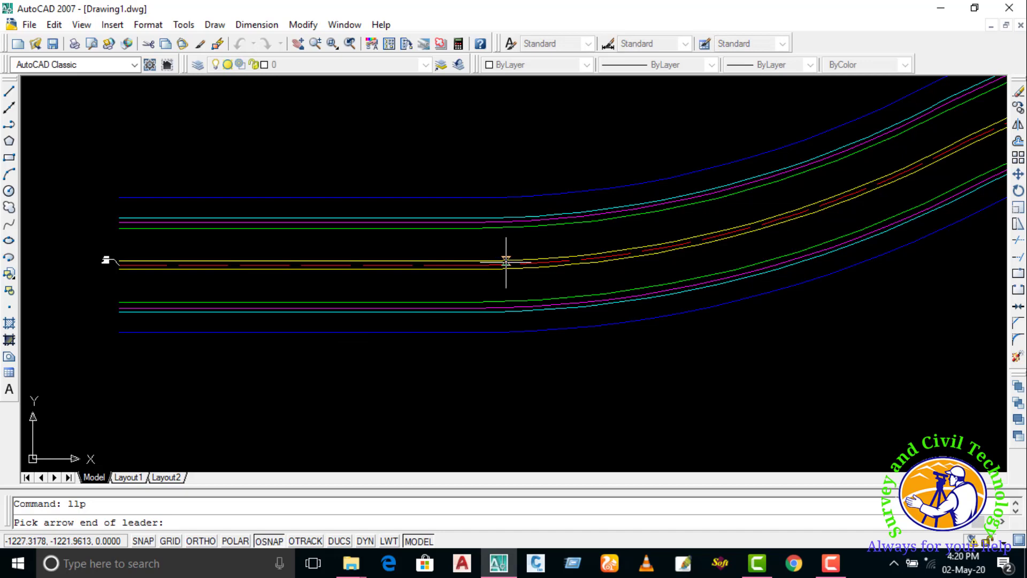
{"action": "scroll", "coordinate": [505, 262], "scroll_direction": "up", "scroll_amount": 2}
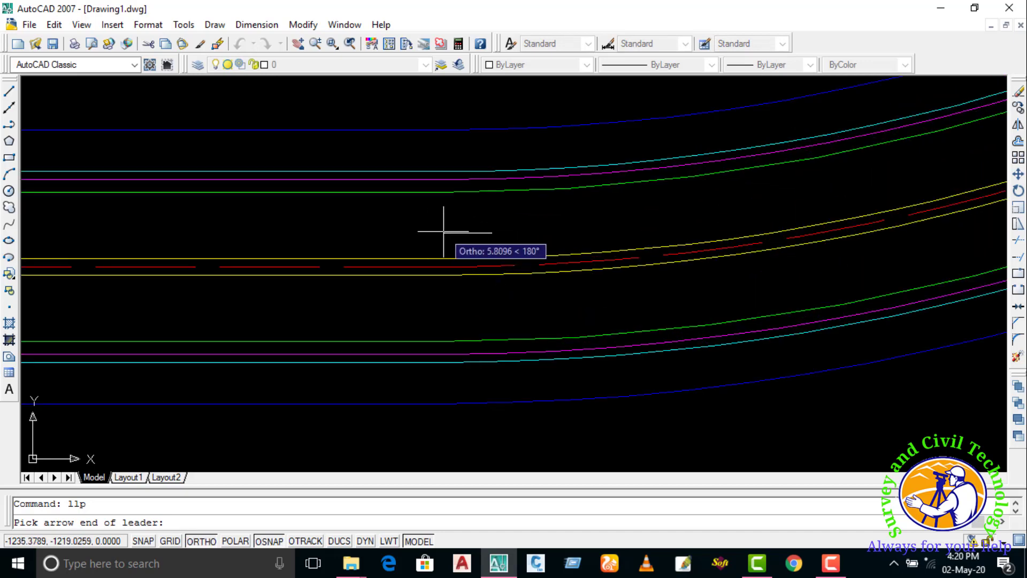
{"action": "left_click", "coordinate": [492, 233]}
{"action": "type", "text": "Curve Start"}
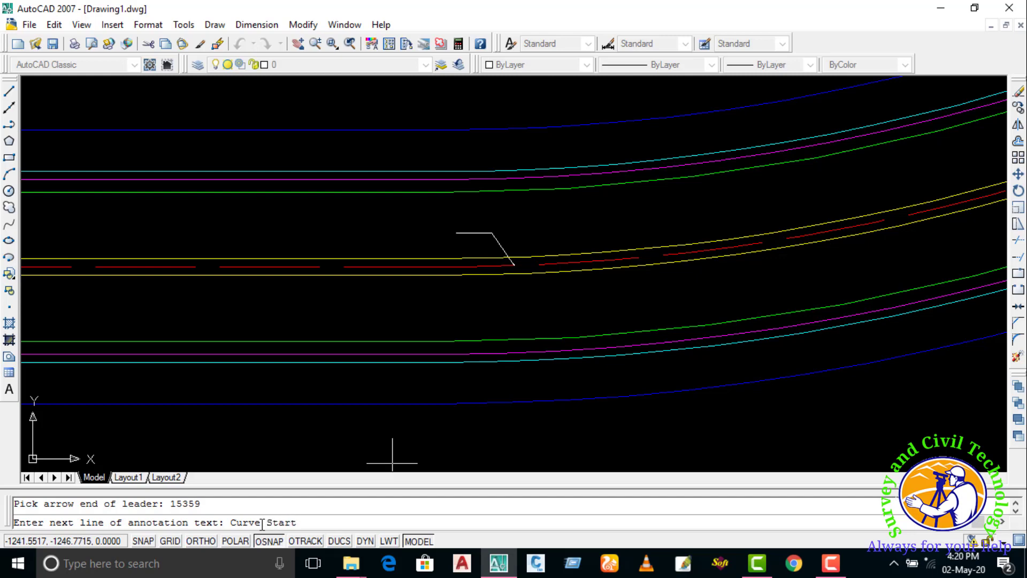
{"action": "key", "text": "Return"}
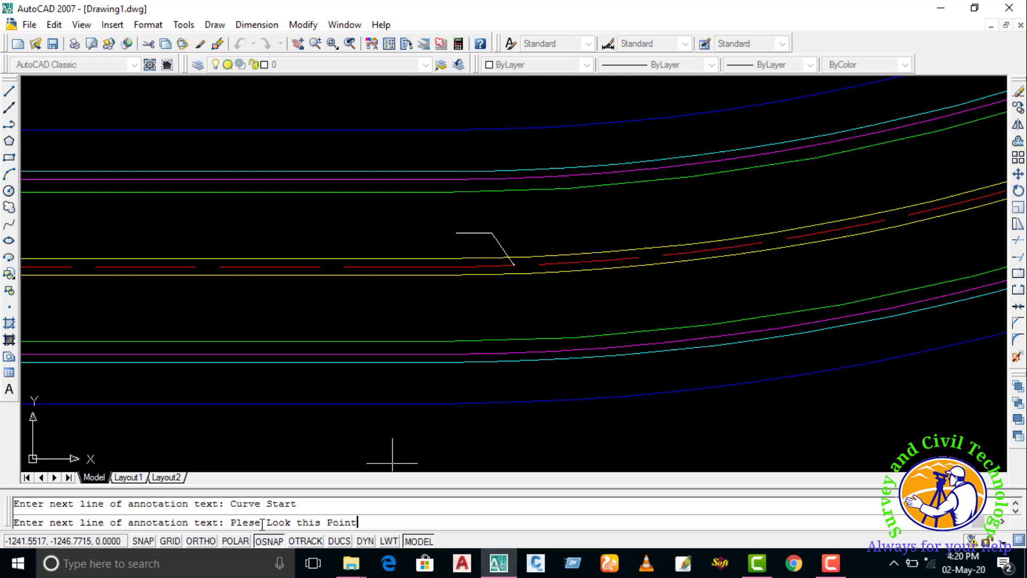
{"action": "key", "text": "Return"}
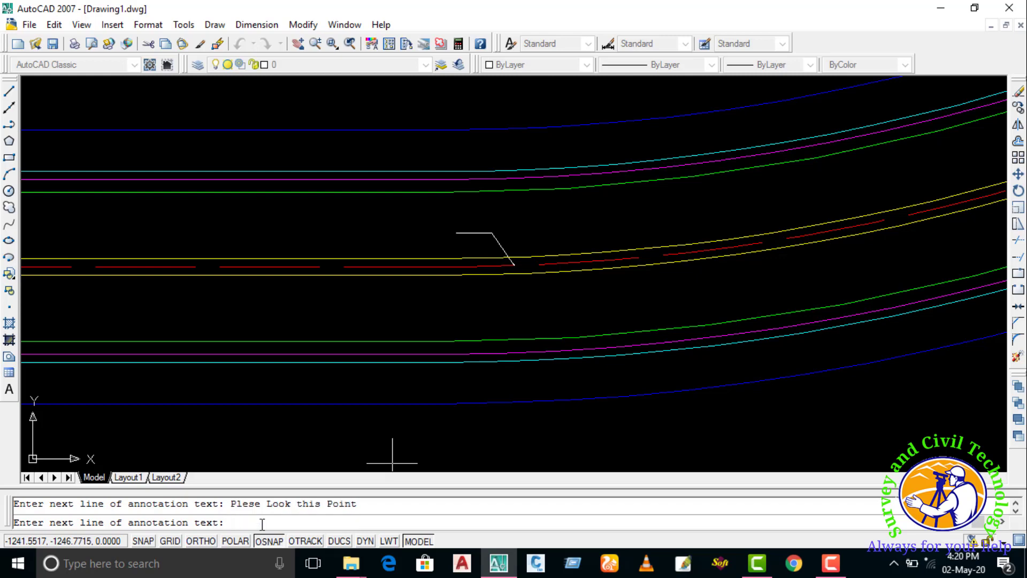
Step: End the leader and zoom in to check E -1226.8453, N -1222.9460, ELEV= 0.0000
{"action": "key", "text": "Return"}
{"action": "scroll", "coordinate": [390, 458], "scroll_direction": "up", "scroll_amount": 2}
{"action": "scroll", "coordinate": [462, 154], "scroll_direction": "up", "scroll_amount": 2}
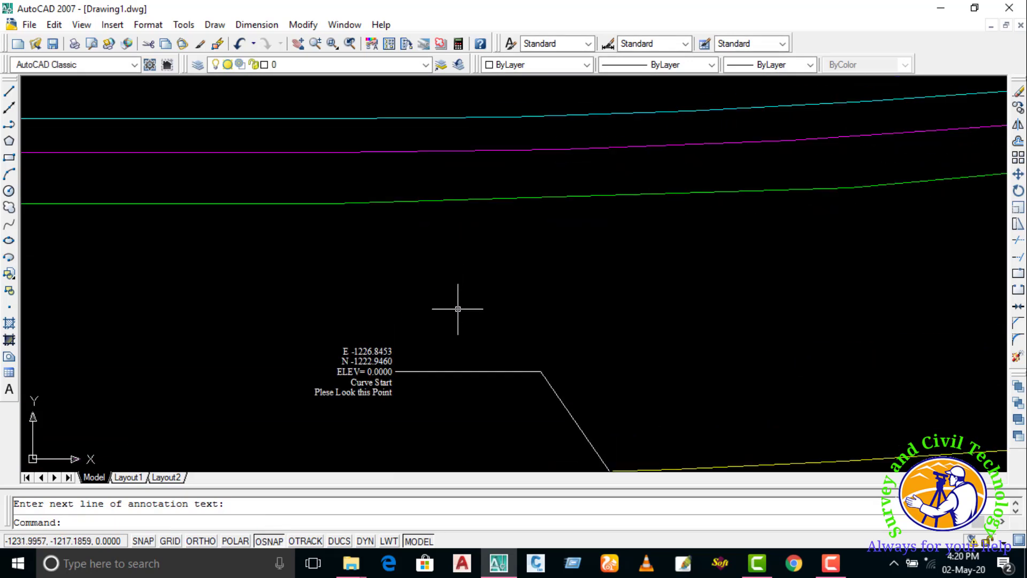
{"action": "scroll", "coordinate": [458, 305], "scroll_direction": "up", "scroll_amount": 1}
{"action": "scroll", "coordinate": [321, 297], "scroll_direction": "up", "scroll_amount": 4}
{"action": "scroll", "coordinate": [321, 298], "scroll_direction": "down", "scroll_amount": 2}
{"action": "scroll", "coordinate": [423, 321], "scroll_direction": "down", "scroll_amount": 1}
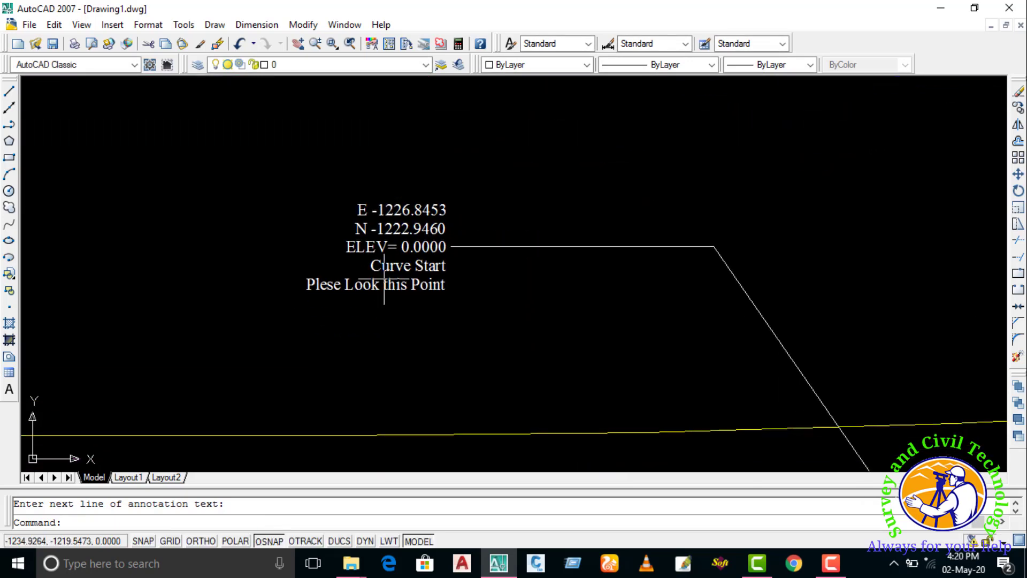
{"action": "scroll", "coordinate": [442, 266], "scroll_direction": "down", "scroll_amount": 3}
{"action": "scroll", "coordinate": [506, 314], "scroll_direction": "down", "scroll_amount": 2}
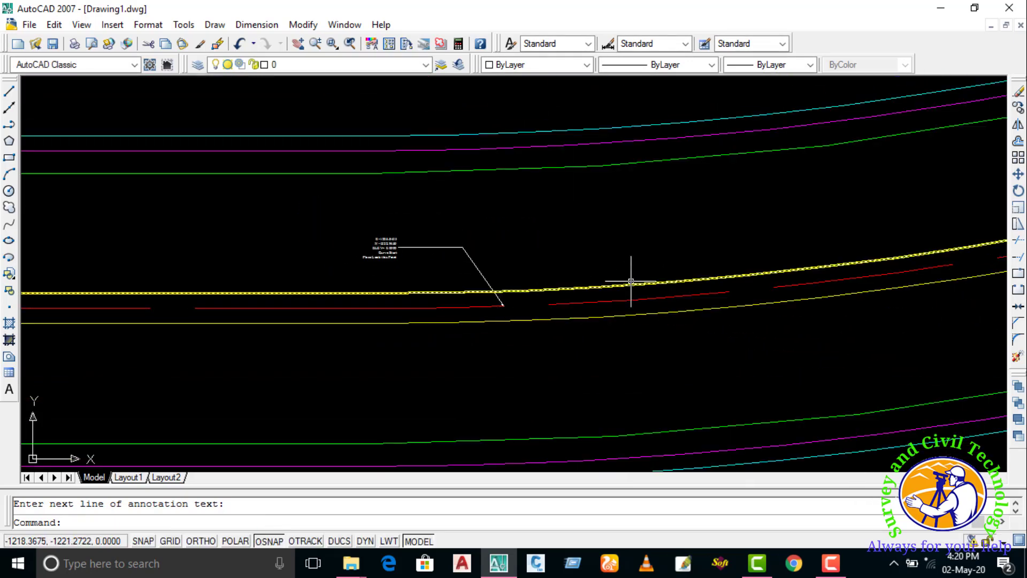
{"action": "scroll", "coordinate": [630, 287], "scroll_direction": "up", "scroll_amount": 1}
{"action": "scroll", "coordinate": [321, 240], "scroll_direction": "up", "scroll_amount": 1}
{"action": "scroll", "coordinate": [390, 223], "scroll_direction": "up", "scroll_amount": 1}
{"action": "scroll", "coordinate": [343, 231], "scroll_direction": "up", "scroll_amount": 2}
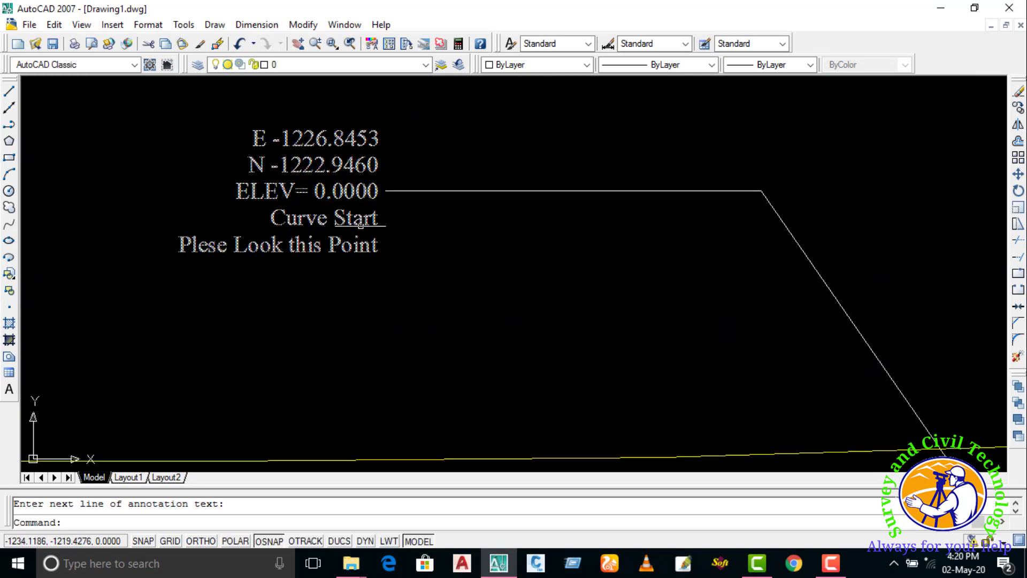
{"action": "scroll", "coordinate": [300, 238], "scroll_direction": "down", "scroll_amount": 1}
{"action": "scroll", "coordinate": [615, 206], "scroll_direction": "down", "scroll_amount": 2}
{"action": "scroll", "coordinate": [482, 214], "scroll_direction": "down", "scroll_amount": 1}
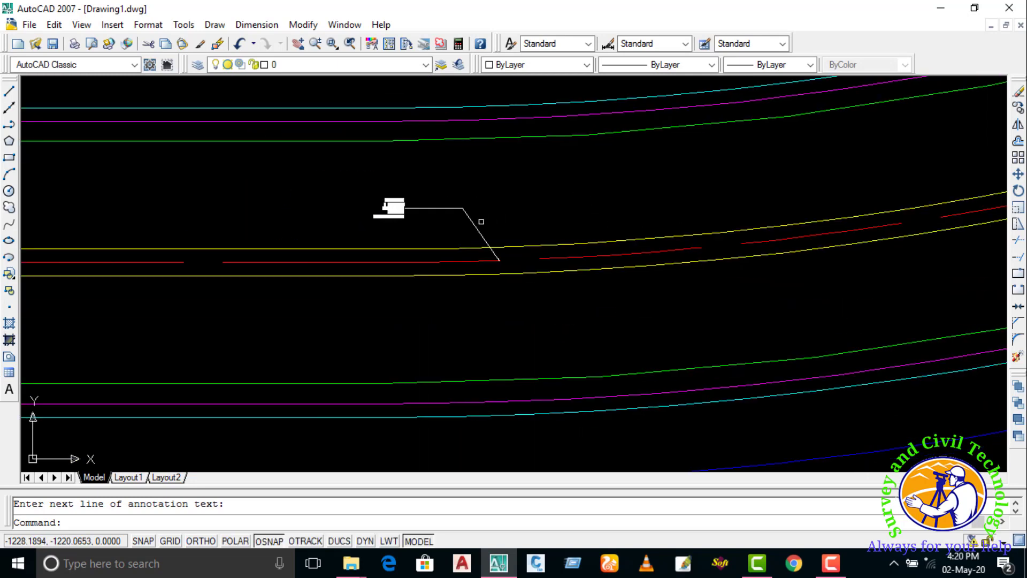
{"action": "scroll", "coordinate": [388, 212], "scroll_direction": "up", "scroll_amount": 2}
{"action": "scroll", "coordinate": [588, 220], "scroll_direction": "down", "scroll_amount": 3}
{"action": "scroll", "coordinate": [535, 211], "scroll_direction": "up", "scroll_amount": 1}
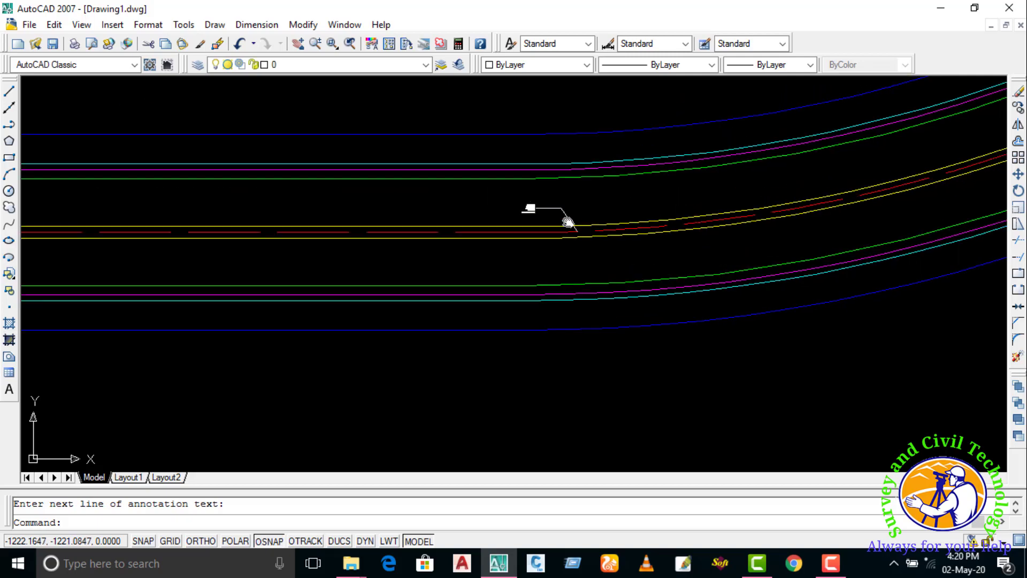
{"action": "scroll", "coordinate": [599, 232], "scroll_direction": "up", "scroll_amount": 1}
{"action": "scroll", "coordinate": [599, 232], "scroll_direction": "down", "scroll_amount": 1}
{"action": "scroll", "coordinate": [616, 235], "scroll_direction": "down", "scroll_amount": 2}
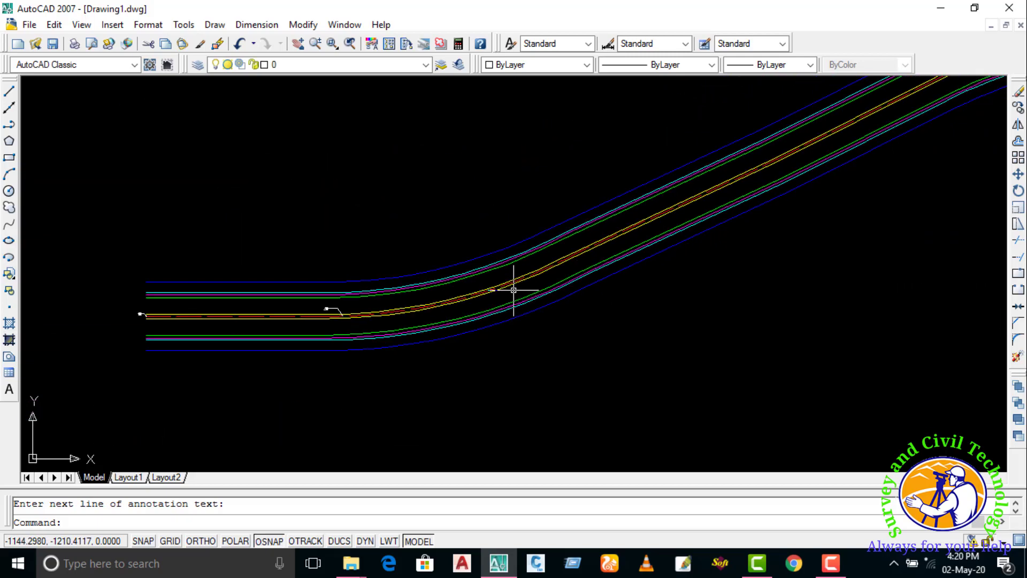
{"action": "scroll", "coordinate": [375, 302], "scroll_direction": "up", "scroll_amount": 2}
{"action": "scroll", "coordinate": [340, 308], "scroll_direction": "up", "scroll_amount": 3}
{"action": "scroll", "coordinate": [310, 305], "scroll_direction": "up", "scroll_amount": 3}
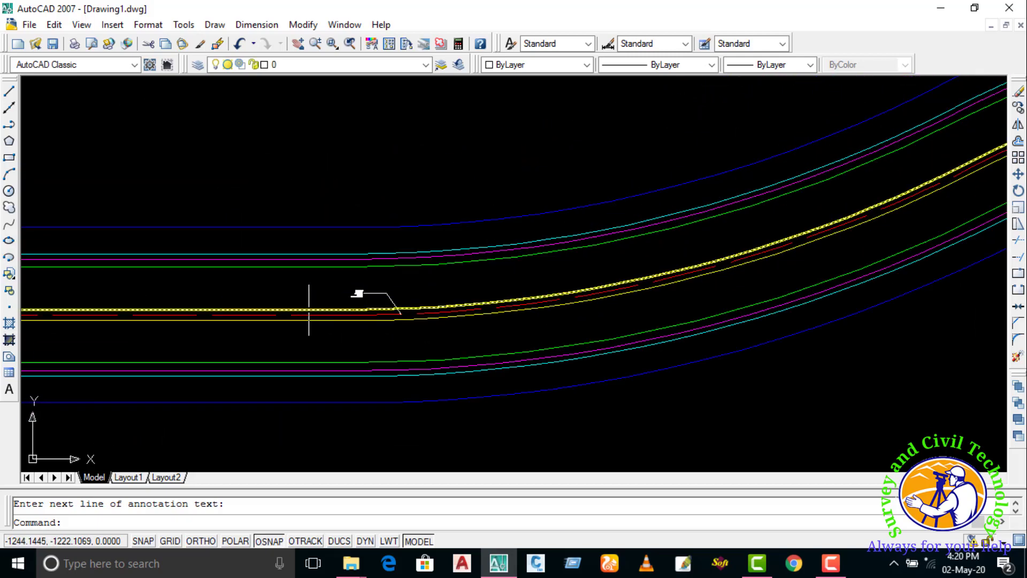
{"action": "scroll", "coordinate": [396, 283], "scroll_direction": "up", "scroll_amount": 3}
{"action": "scroll", "coordinate": [396, 283], "scroll_direction": "up", "scroll_amount": 3}
{"action": "scroll", "coordinate": [491, 281], "scroll_direction": "down", "scroll_amount": 4}
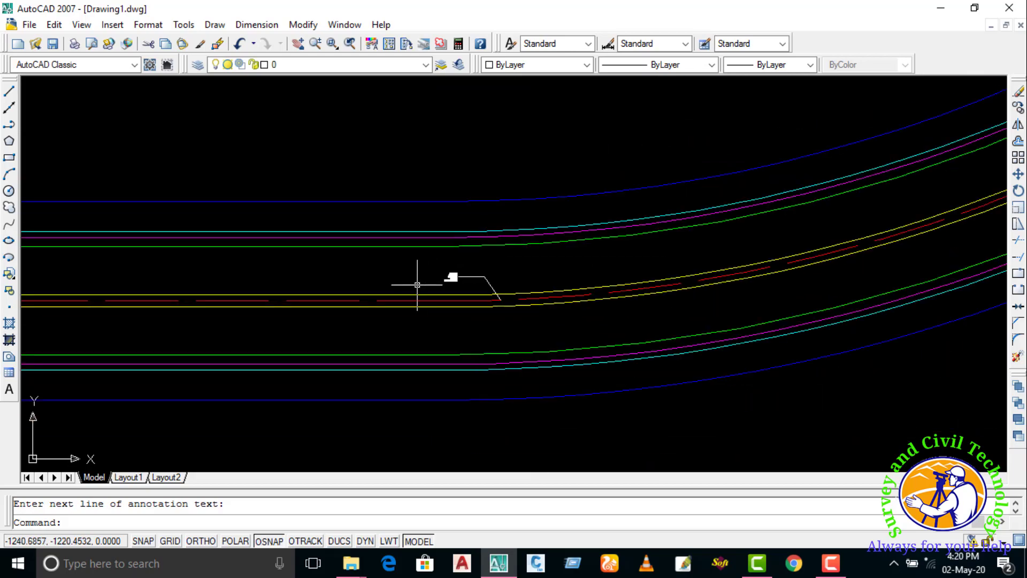
{"action": "scroll", "coordinate": [416, 282], "scroll_direction": "down", "scroll_amount": 2}
{"action": "scroll", "coordinate": [423, 284], "scroll_direction": "down", "scroll_amount": 1}
{"action": "mouse_move", "coordinate": [764, 195]}
{"action": "middle_mouse_down"}
{"action": "mouse_move", "coordinate": [523, 279]}
{"action": "mouse_move", "coordinate": [745, 213]}
{"action": "mouse_move", "coordinate": [479, 236]}
{"action": "mouse_move", "coordinate": [564, 259]}
{"action": "mouse_move", "coordinate": [796, 202]}
{"action": "middle_mouse_up"}
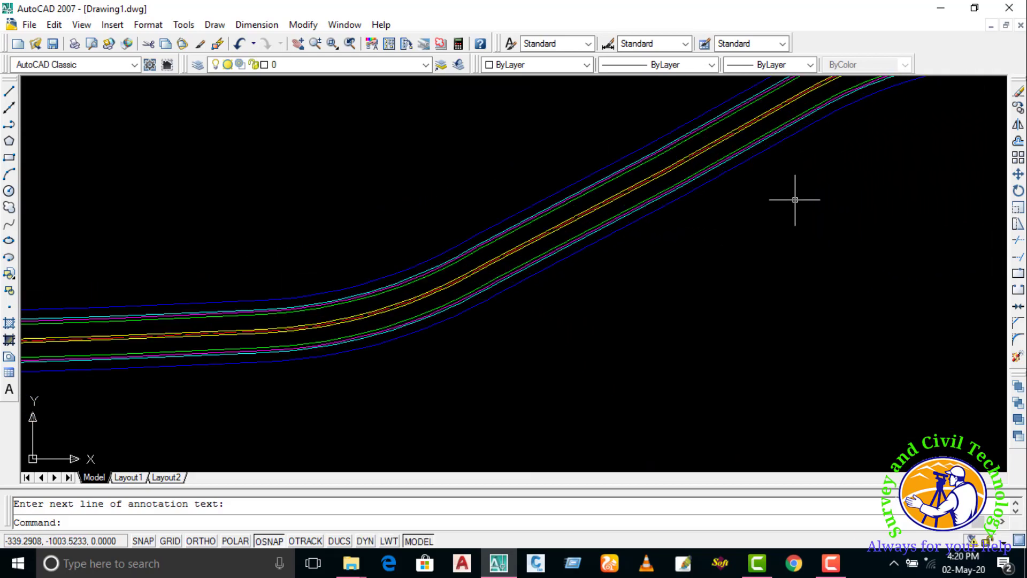
{"action": "scroll", "coordinate": [791, 201], "scroll_direction": "up", "scroll_amount": 2}
{"action": "scroll", "coordinate": [782, 174], "scroll_direction": "up", "scroll_amount": 2}
{"action": "scroll", "coordinate": [619, 194], "scroll_direction": "down", "scroll_amount": 1}
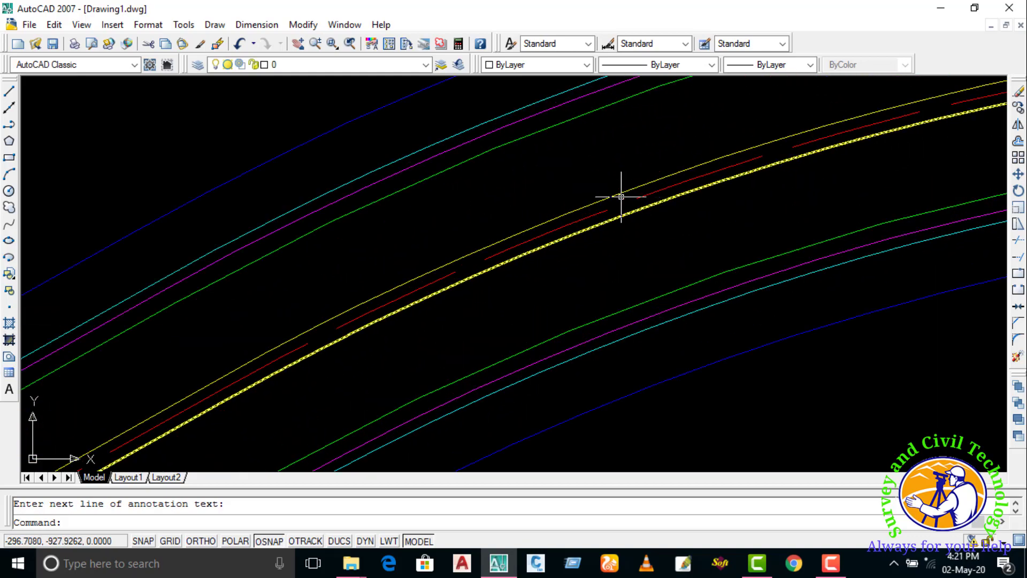
{"action": "scroll", "coordinate": [607, 202], "scroll_direction": "down", "scroll_amount": 2}
{"action": "middle_click_drag", "start_coordinate": [608, 202], "coordinate": [681, 203]}
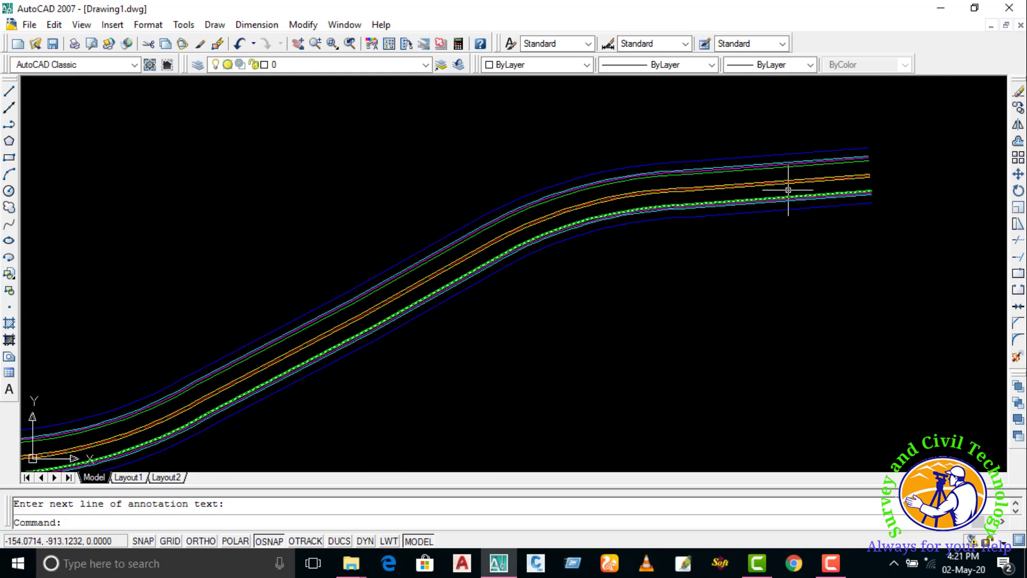
{"action": "scroll", "coordinate": [841, 190], "scroll_direction": "up", "scroll_amount": 2}
{"action": "scroll", "coordinate": [819, 203], "scroll_direction": "up", "scroll_amount": 2}
{"action": "scroll", "coordinate": [797, 210], "scroll_direction": "up", "scroll_amount": 2}
{"action": "scroll", "coordinate": [798, 211], "scroll_direction": "down", "scroll_amount": 2}
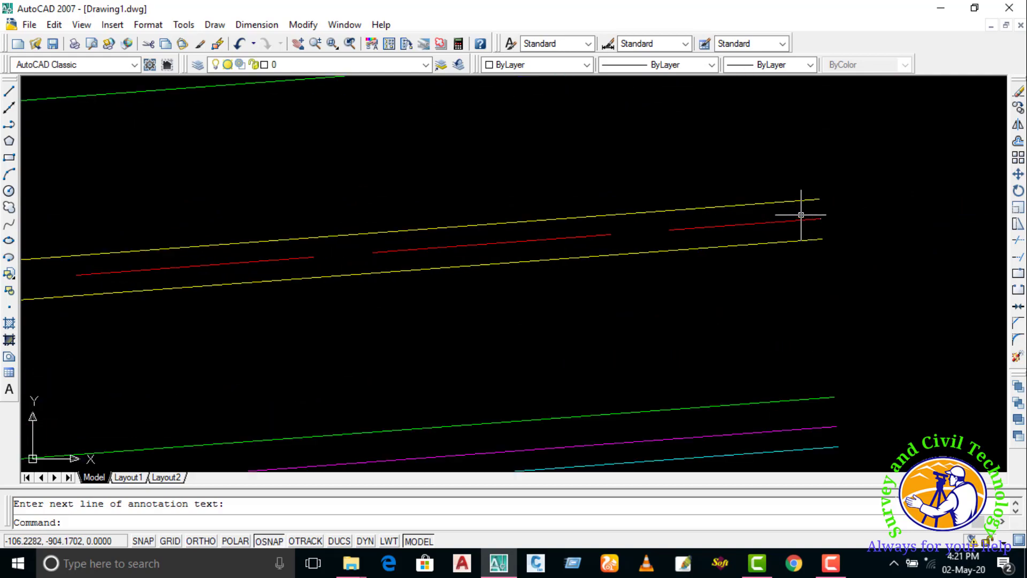
{"action": "scroll", "coordinate": [800, 214], "scroll_direction": "down", "scroll_amount": 1}
{"action": "scroll", "coordinate": [676, 229], "scroll_direction": "up", "scroll_amount": 2}
{"action": "scroll", "coordinate": [696, 232], "scroll_direction": "up", "scroll_amount": 1}
{"action": "scroll", "coordinate": [696, 232], "scroll_direction": "down", "scroll_amount": 1}
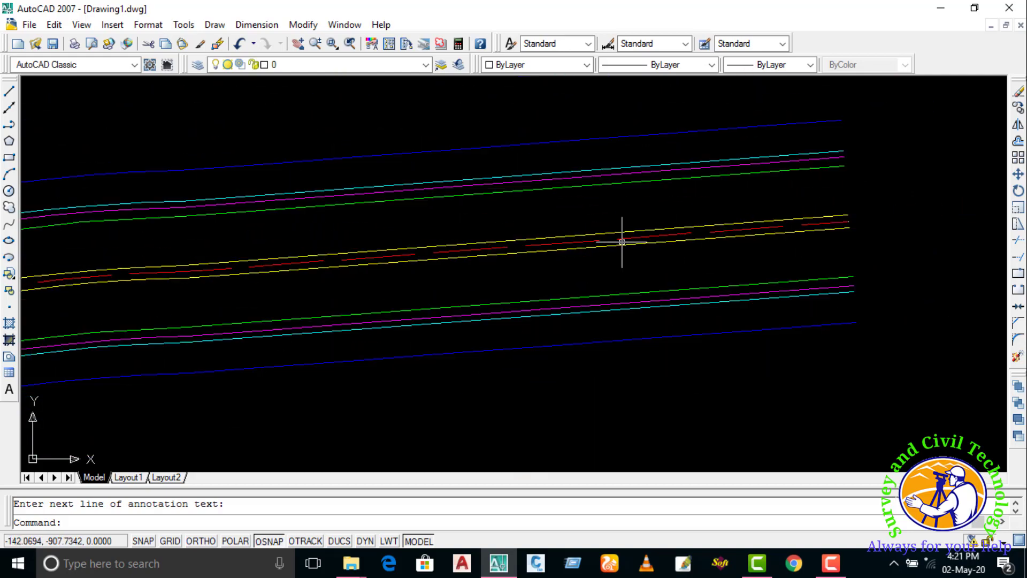
{"action": "scroll", "coordinate": [624, 236], "scroll_direction": "down", "scroll_amount": 1}
{"action": "scroll", "coordinate": [509, 275], "scroll_direction": "down", "scroll_amount": 2}
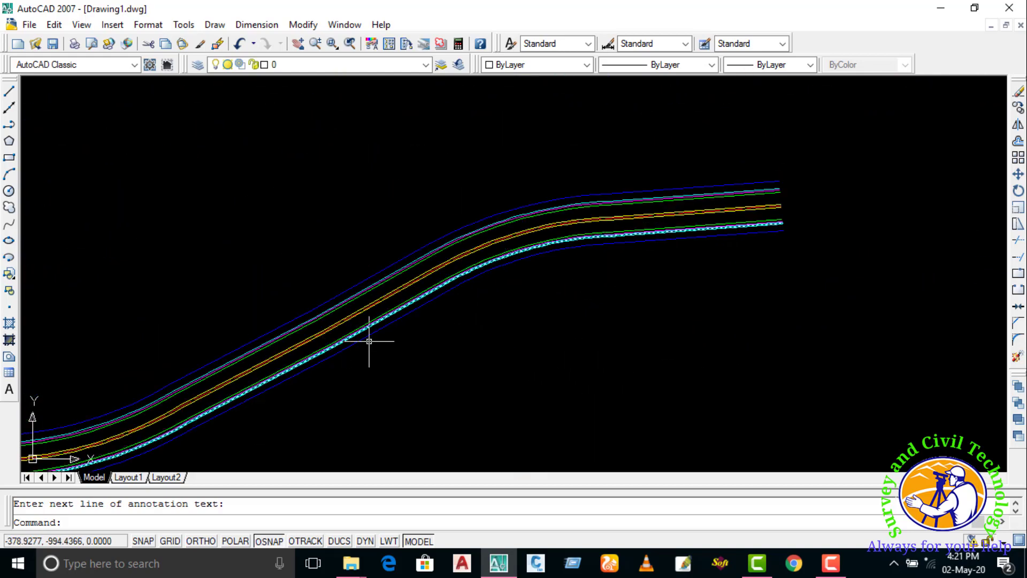
{"action": "scroll", "coordinate": [509, 232], "scroll_direction": "up", "scroll_amount": 2}
{"action": "scroll", "coordinate": [520, 233], "scroll_direction": "up", "scroll_amount": 2}
{"action": "scroll", "coordinate": [519, 234], "scroll_direction": "up", "scroll_amount": 2}
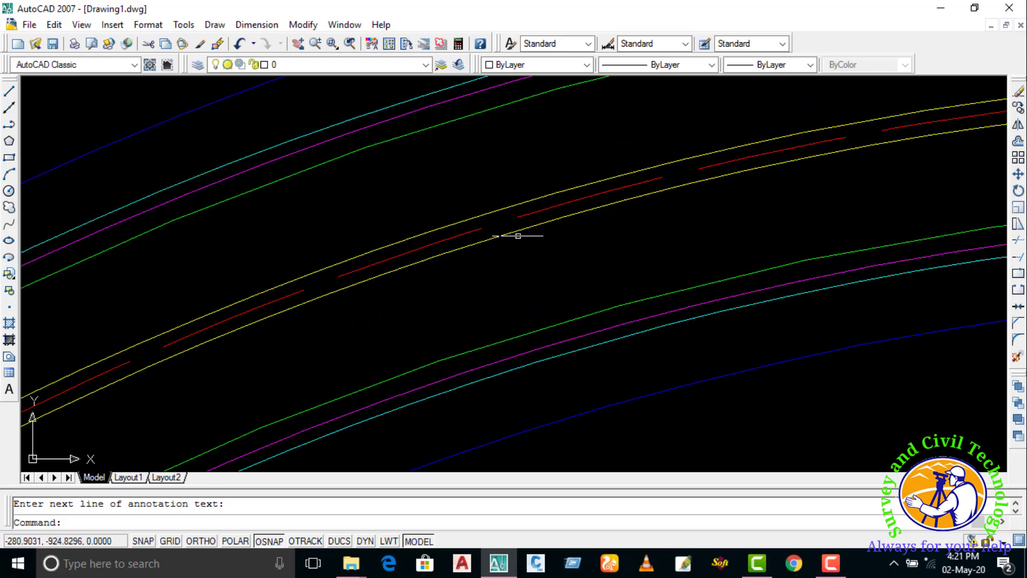
{"action": "scroll", "coordinate": [511, 248], "scroll_direction": "down", "scroll_amount": 2}
{"action": "scroll", "coordinate": [470, 271], "scroll_direction": "down", "scroll_amount": 2}
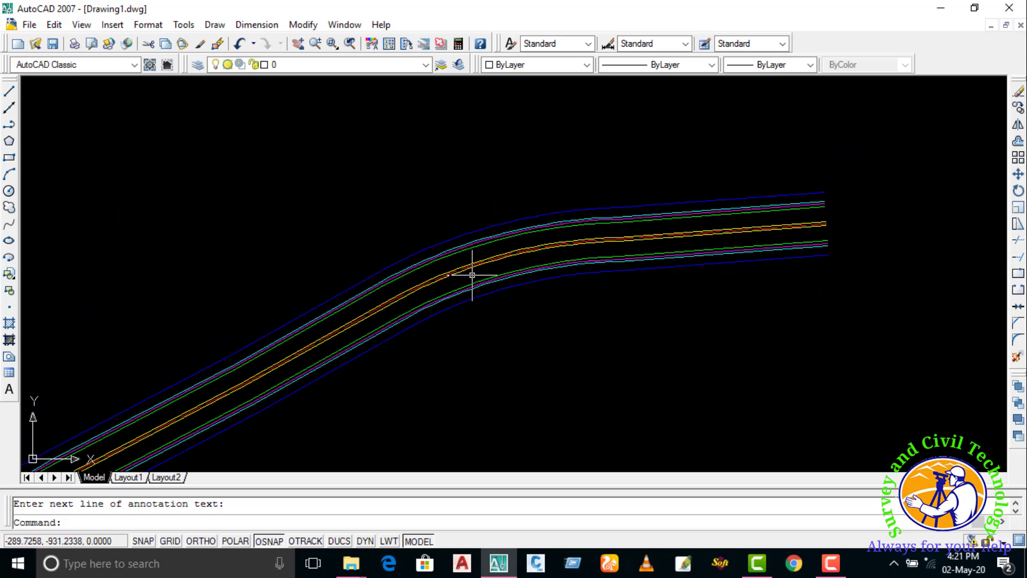
{"action": "scroll", "coordinate": [349, 339], "scroll_direction": "down", "scroll_amount": 2}
{"action": "scroll", "coordinate": [570, 268], "scroll_direction": "down", "scroll_amount": 2}
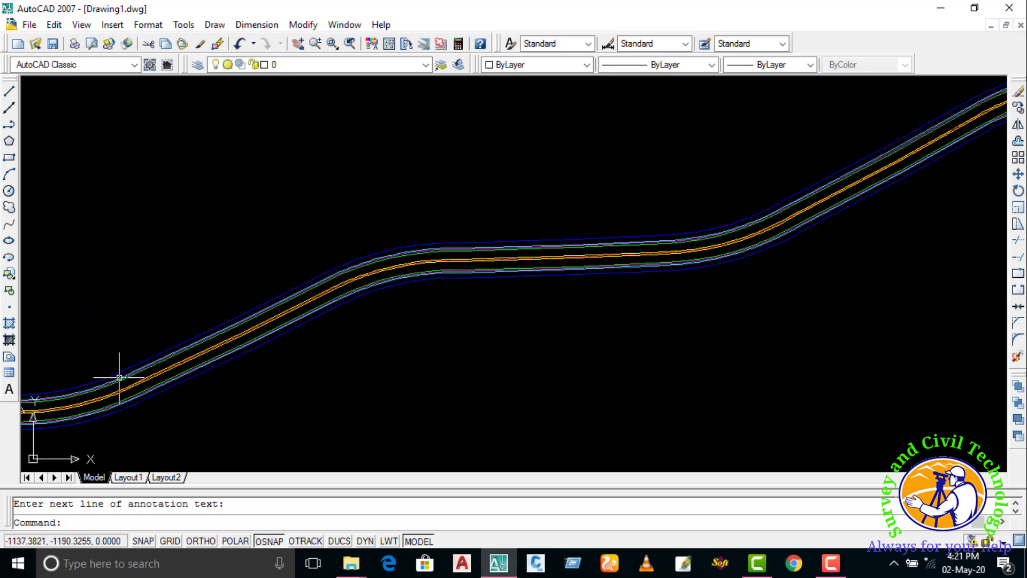
{"action": "scroll", "coordinate": [275, 337], "scroll_direction": "up", "scroll_amount": 4}
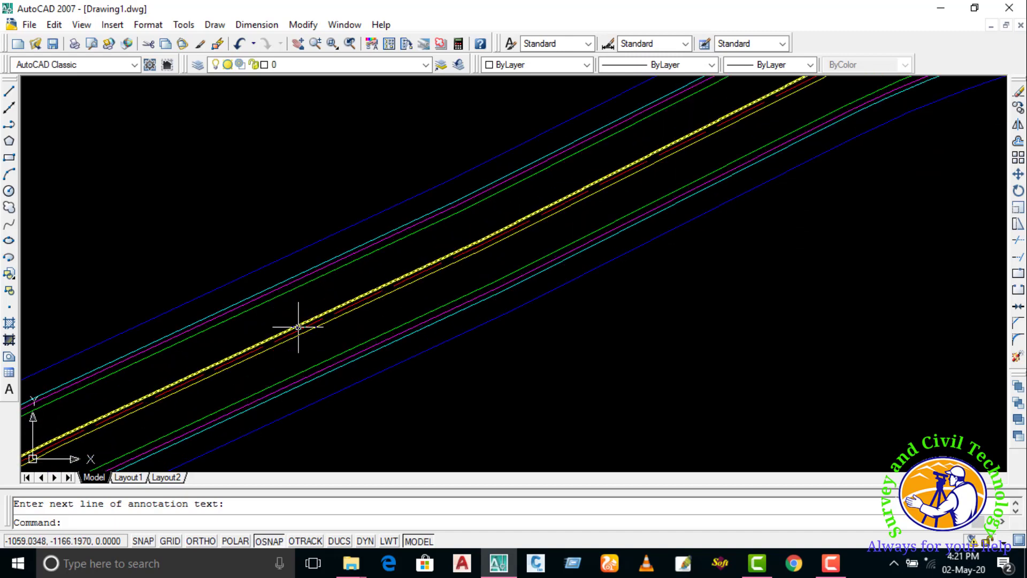